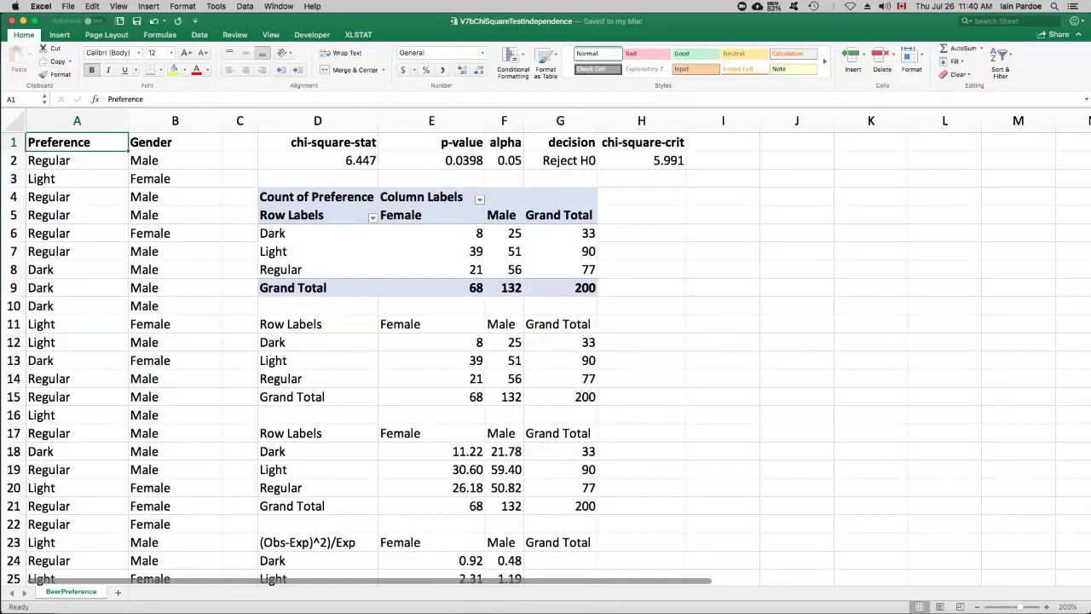
Inspect the field setup of the Preference by Gender pivot table and the commands for inserting a pivot table.
click(318, 197)
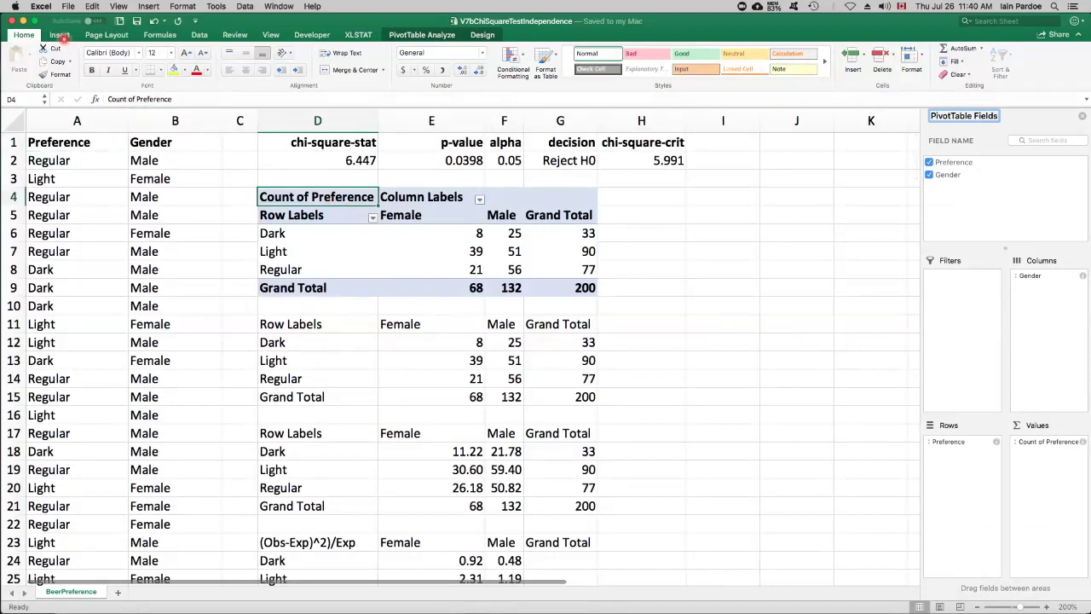
click(58, 34)
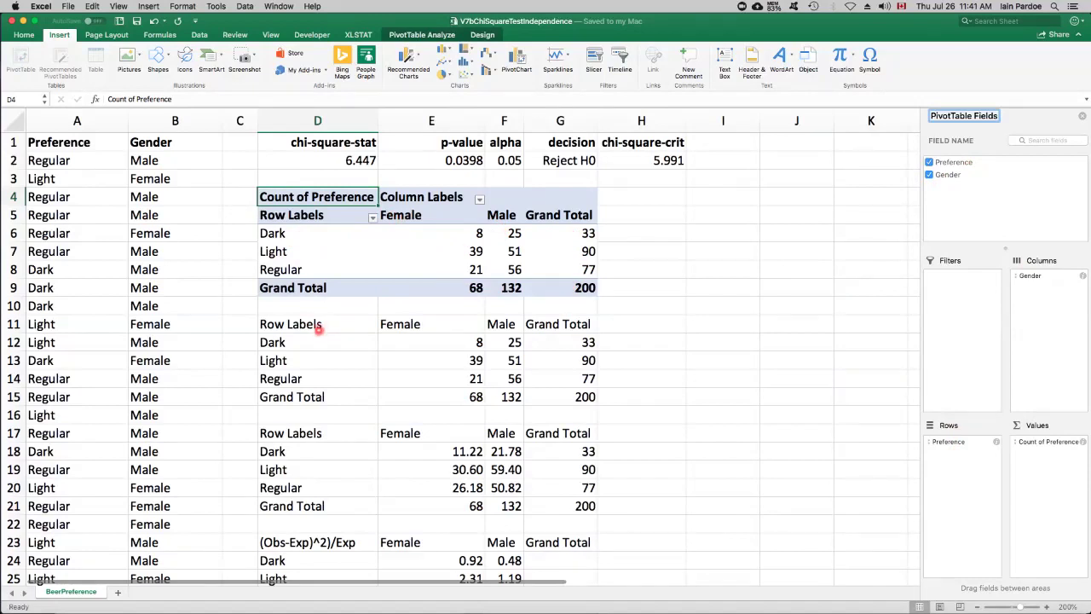
Replace the Row Labels heading in D11, above the copied count table, with "Observed".
key(ctrl+Down)
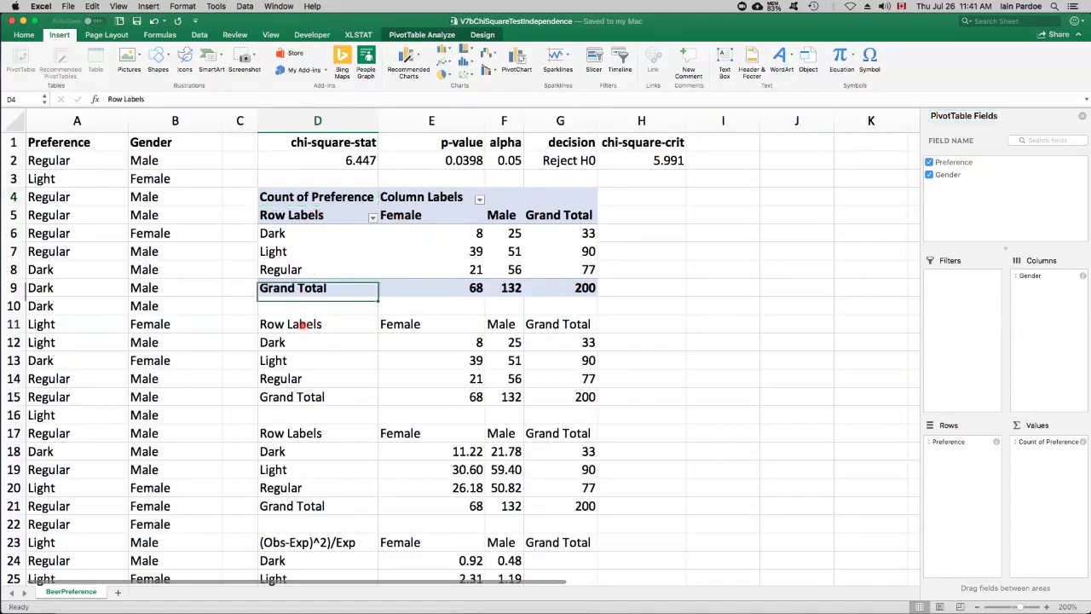
key(ctrl+Down)
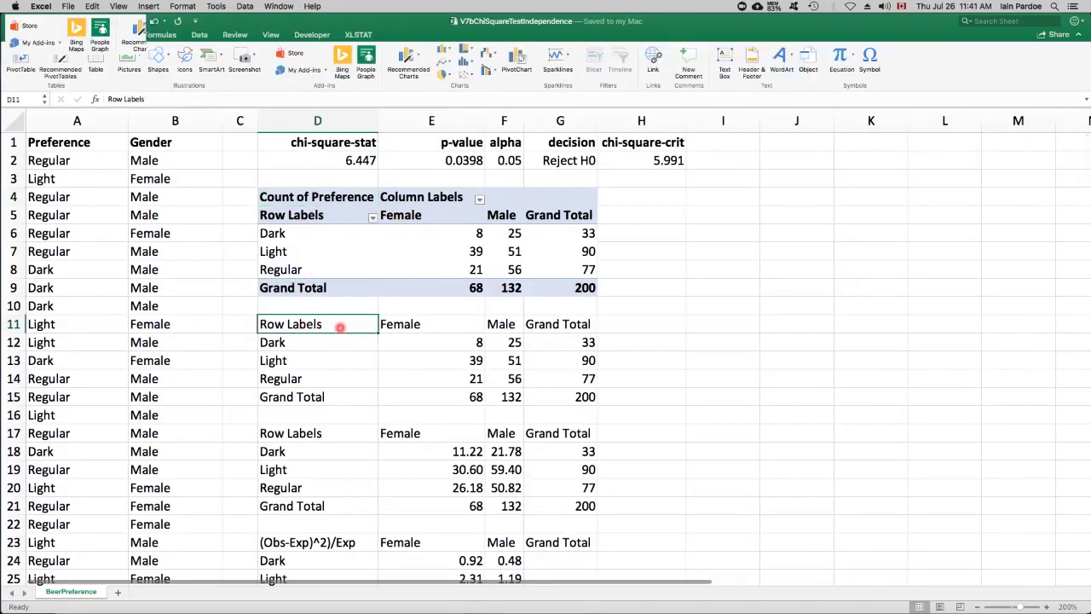
drag(341, 326, 529, 393)
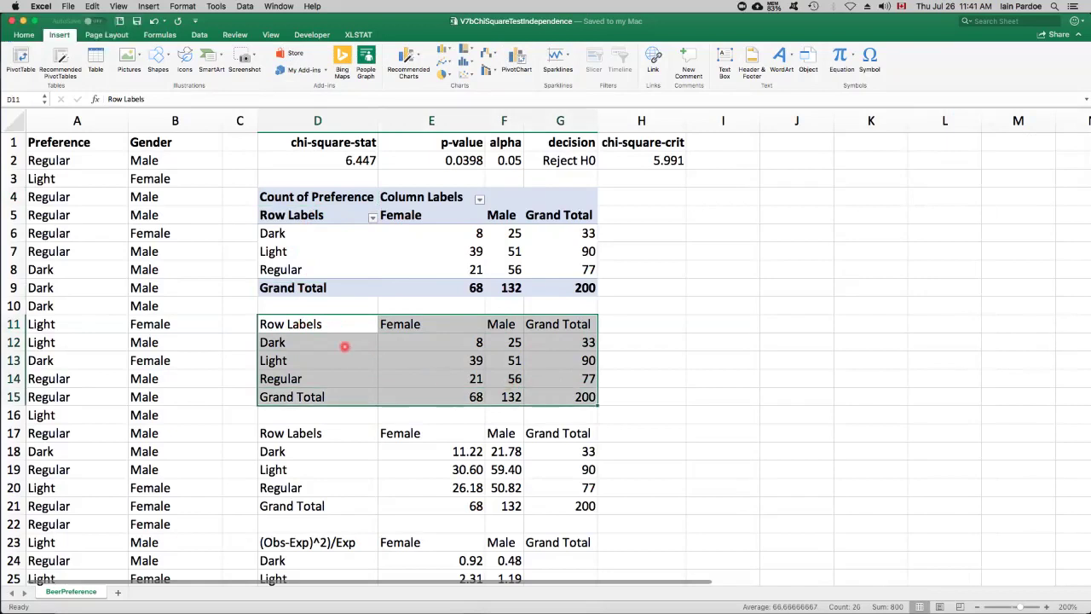
click(316, 329)
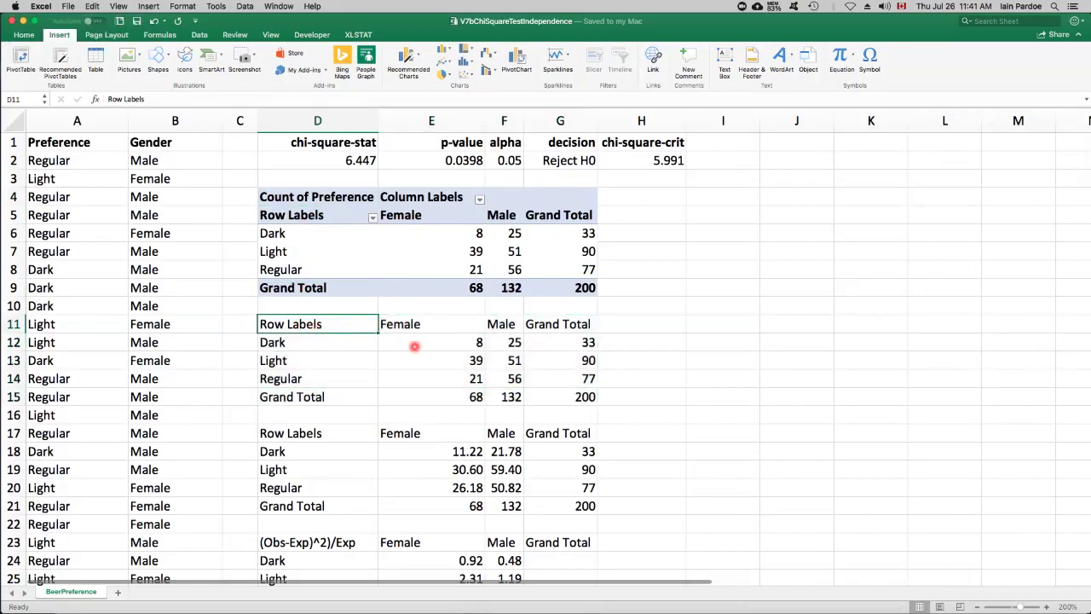
text(Pbserved)
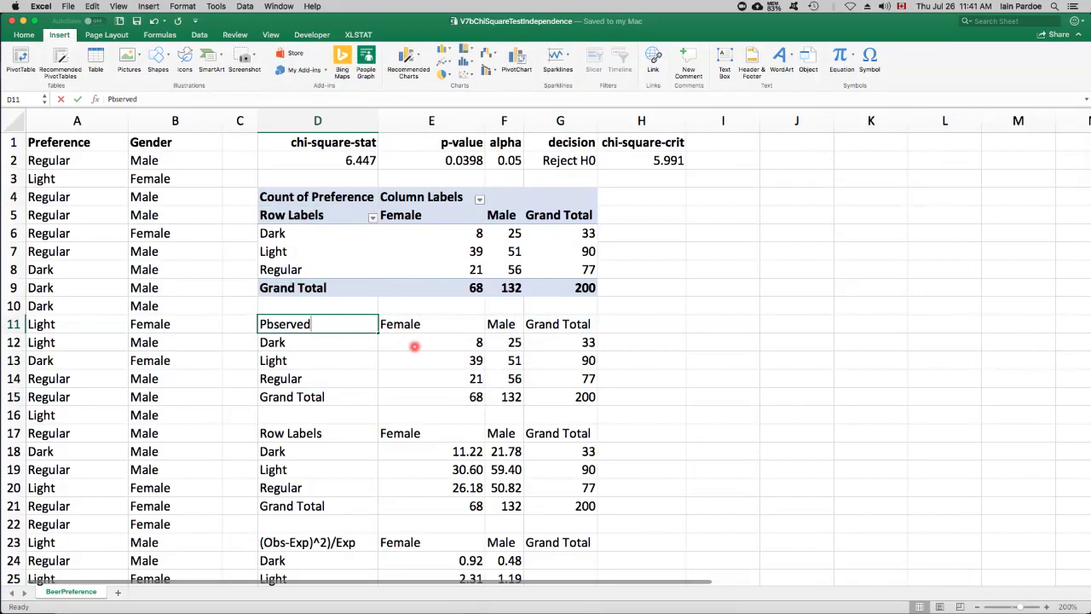
key(BackSpace)
key(BackSpace)
key(BackSpace)
key(BackSpace)
key(BackSpace)
key(BackSpace)
key(BackSpace)
key(BackSpace)
text(Observed)
key(Return)
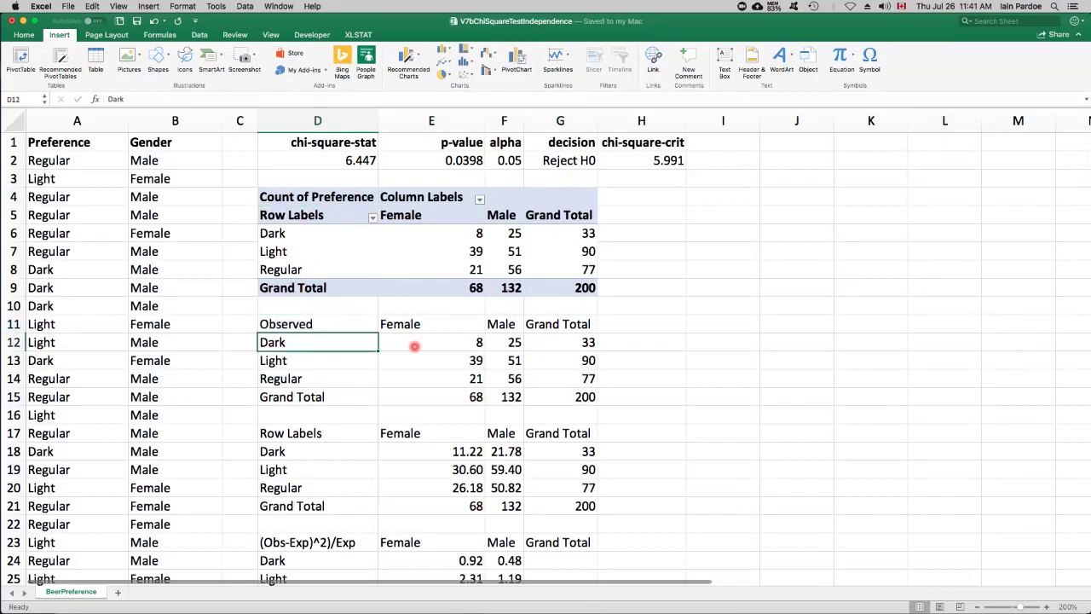
Replace the Row Labels heading in D17, above the expected counts table, with "Expected".
key(Down)
key(Down)
key(Down)
key(Down)
key(Down)
text(Expcted)
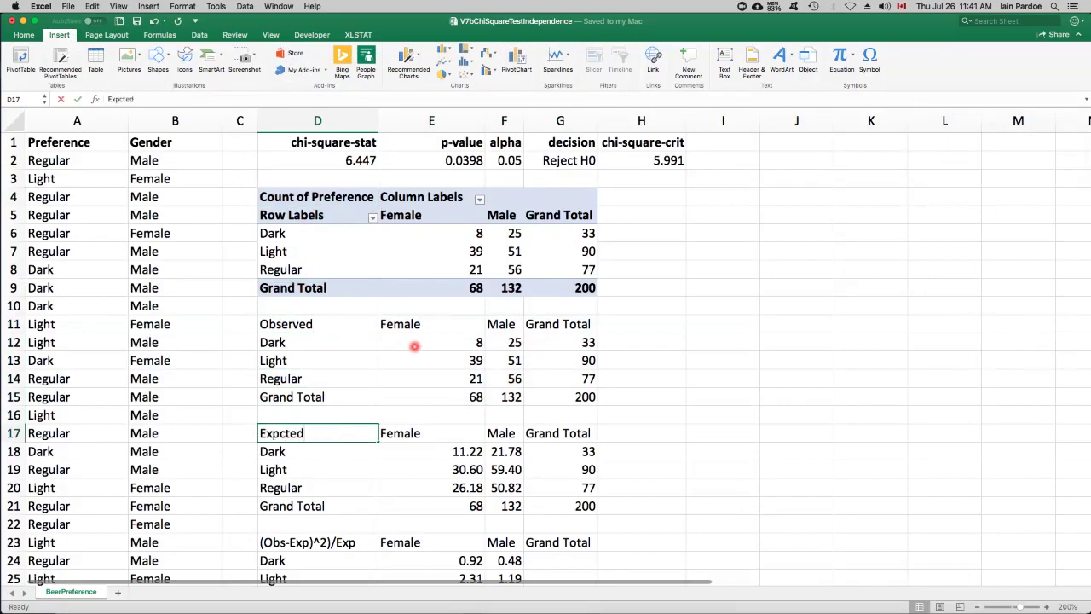
key(BackSpace)
key(BackSpace)
key(BackSpace)
key(BackSpace)
text(ected)
key(Return)
Examine the expected count formula in E18 with its cell references, and compare it with those in the Male column down to F20.
key(Right)
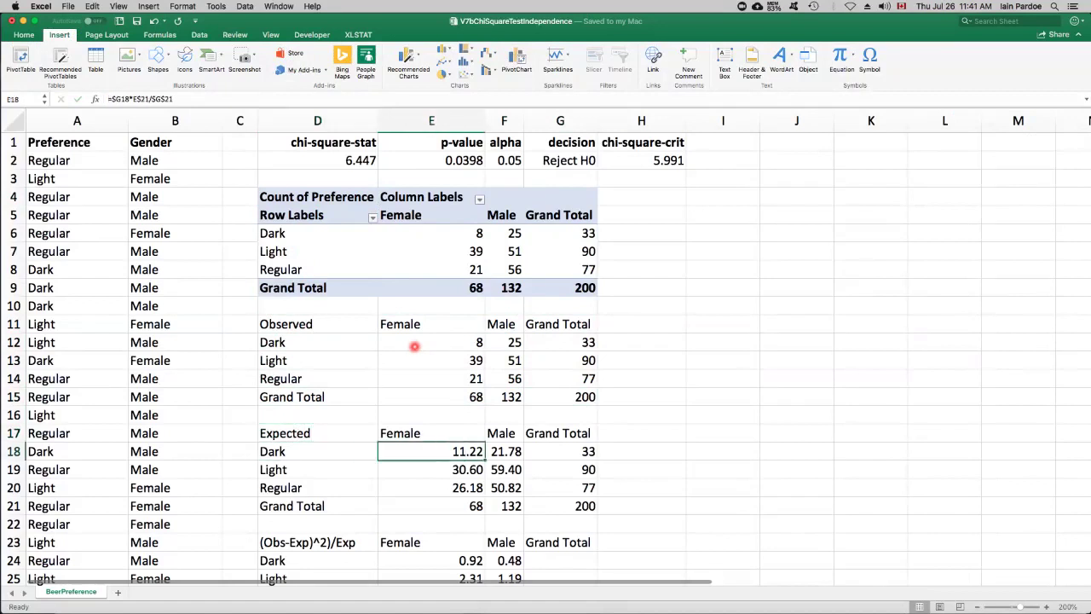
key(F2)
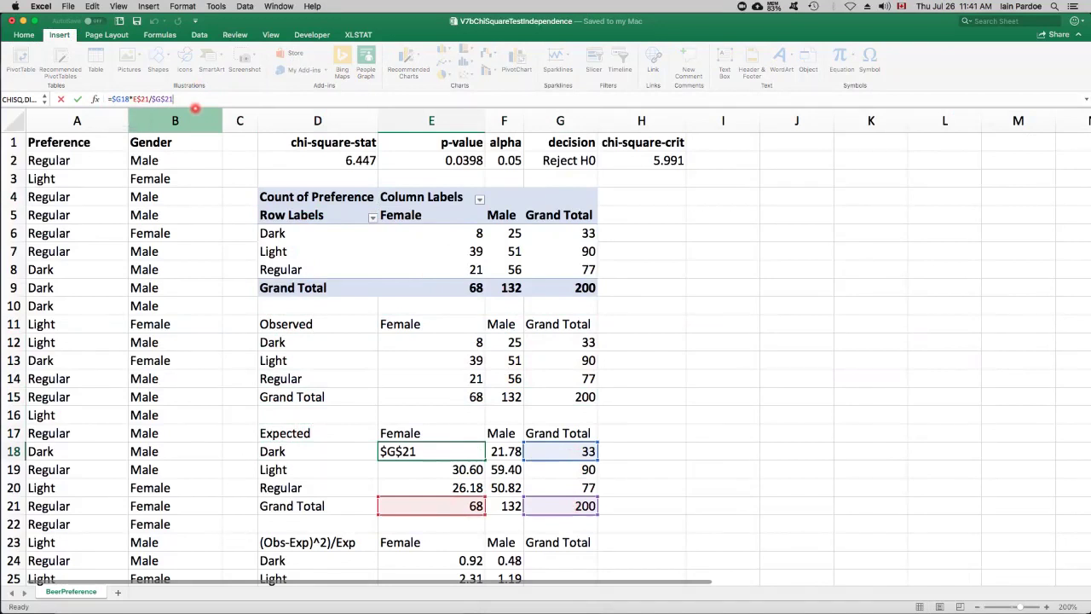
key(ctrl+Return)
key(Right)
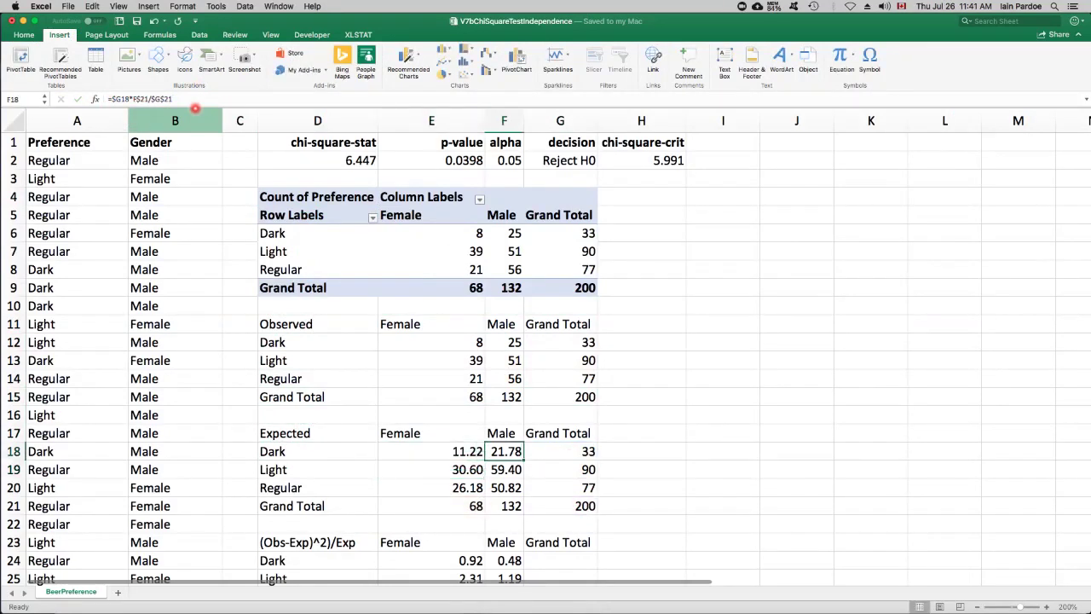
key(Down)
key(Down)
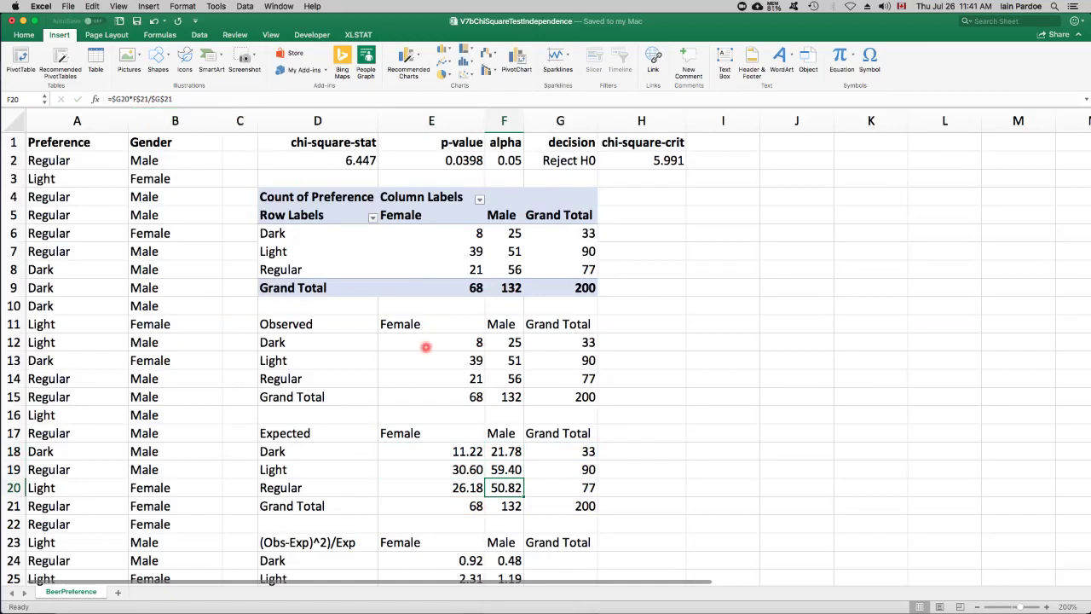
Examine the (Obs-Exp)^2/Exp formula for Dark and Female in E24 and the cells it refers to.
scroll(426, 345, down, 3)
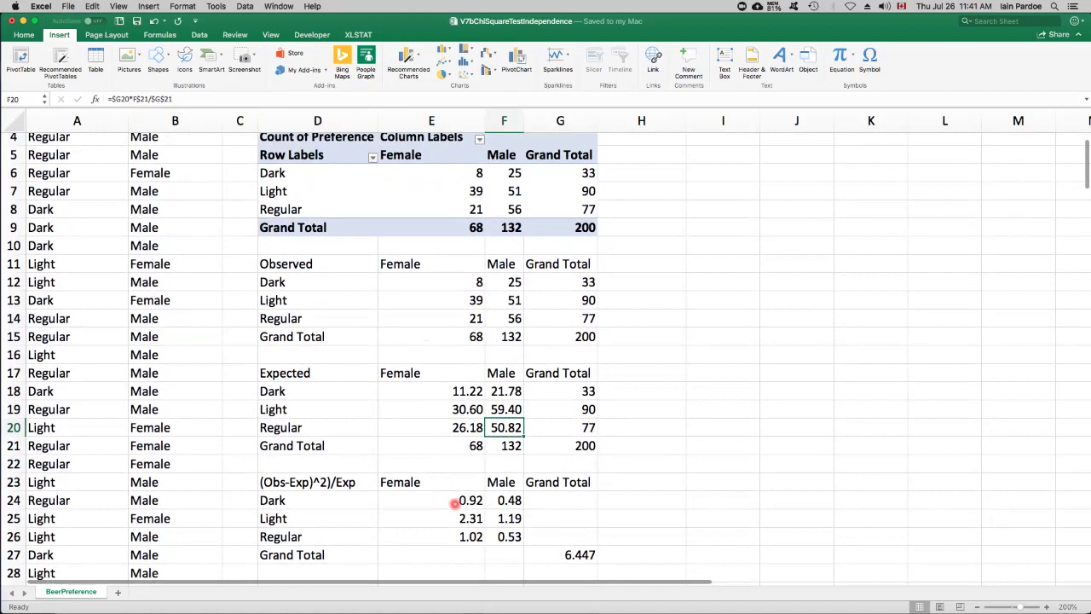
click(456, 501)
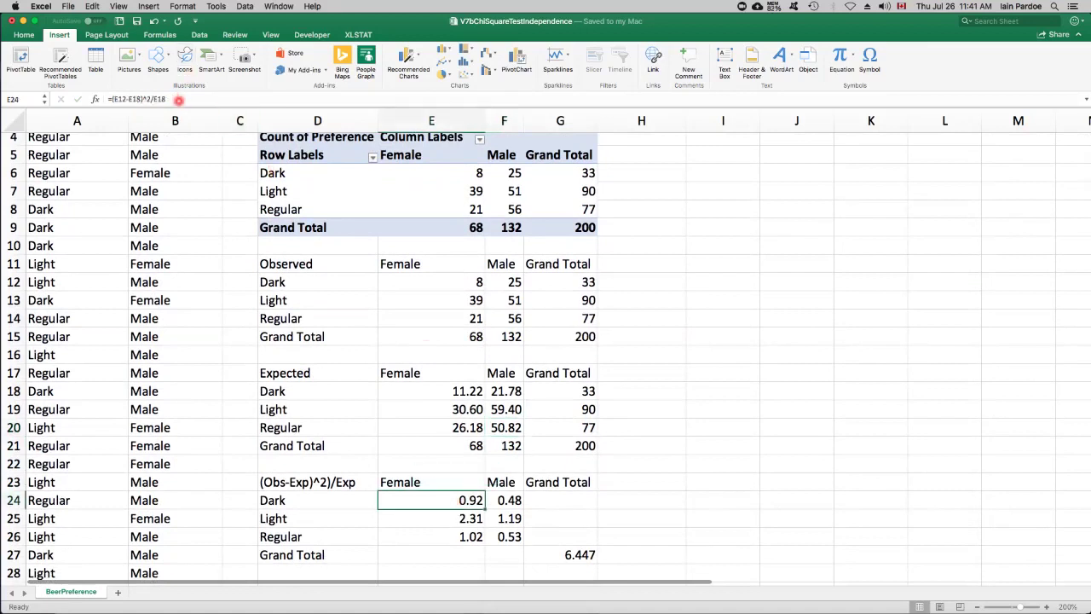
click(214, 103)
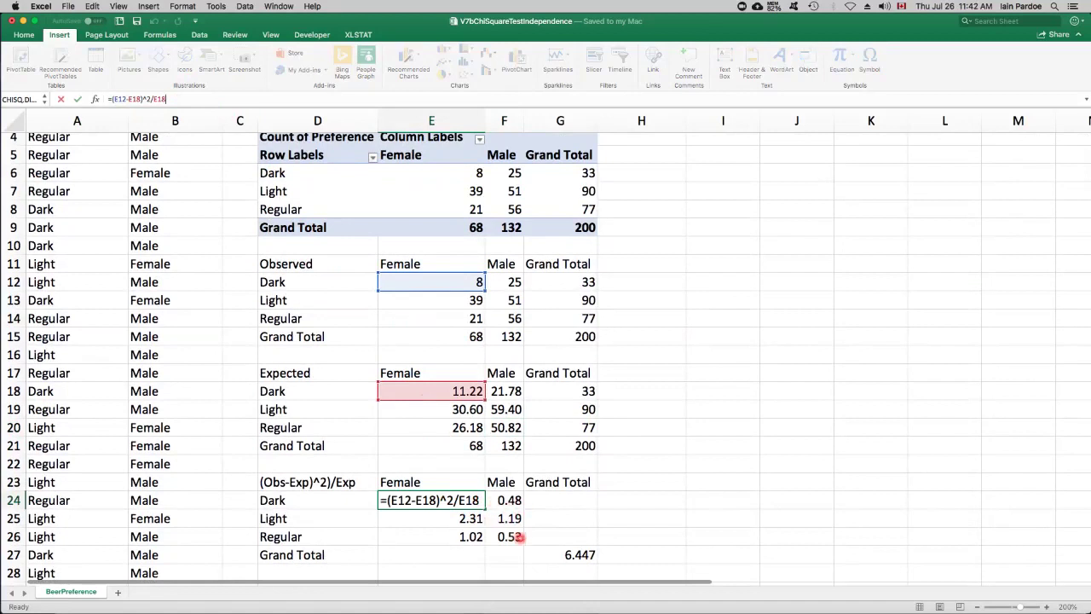
key(Return)
Examine the SUM formula in the Grand Total cell G27 and the range it adds up.
key(Down)
key(Down)
key(Right)
key(Right)
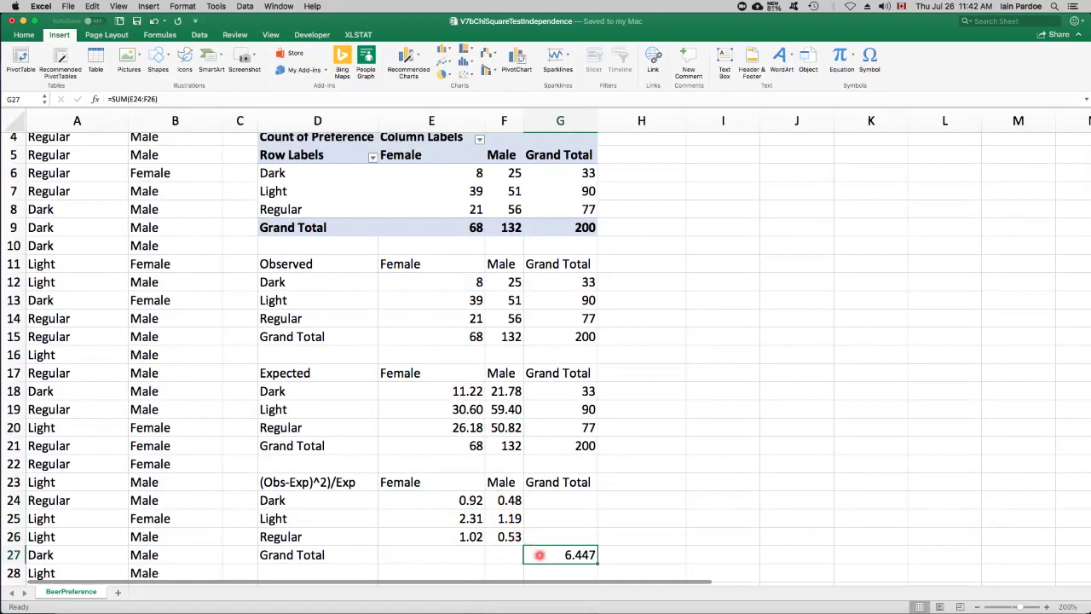
double_click(543, 558)
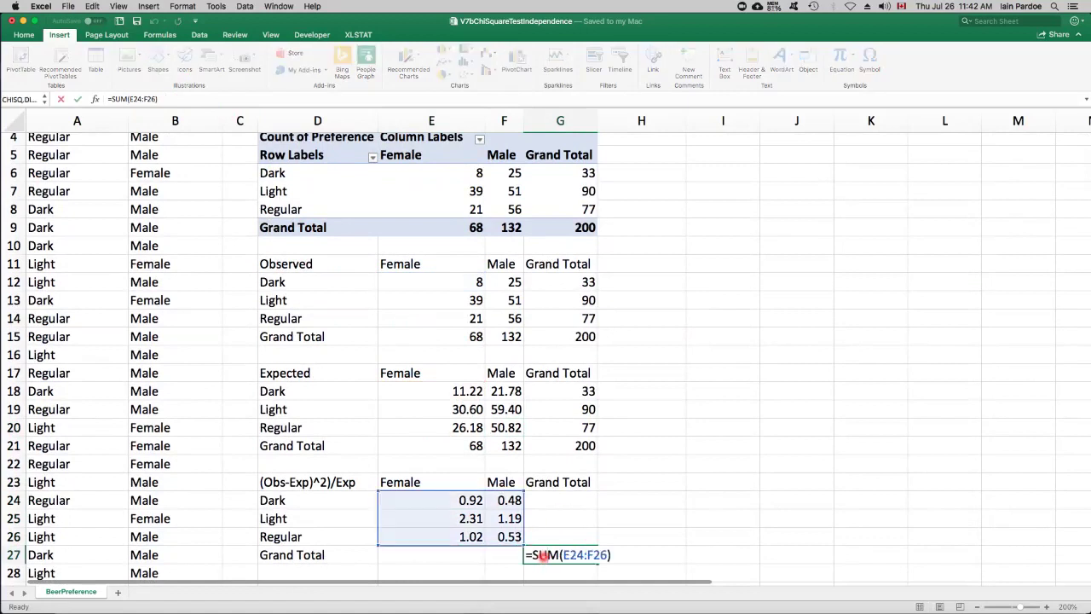
key(Return)
Examine the chi-square statistic's reference in D2 and the p-value's CHISQ.DIST.RT formula in E2, including its degrees of freedom ranges.
scroll(543, 406, up, 3)
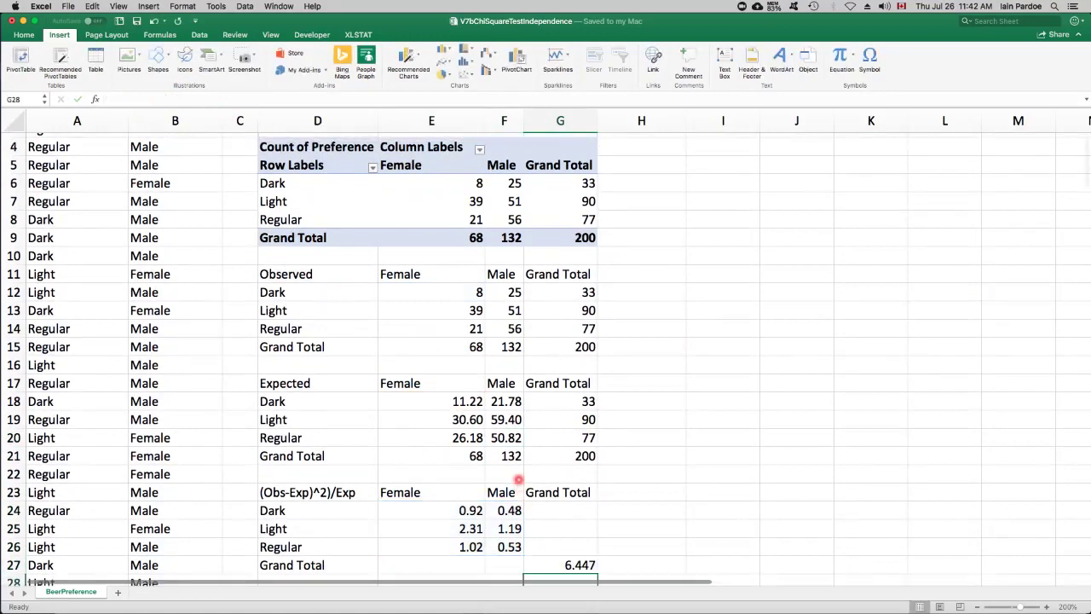
click(354, 159)
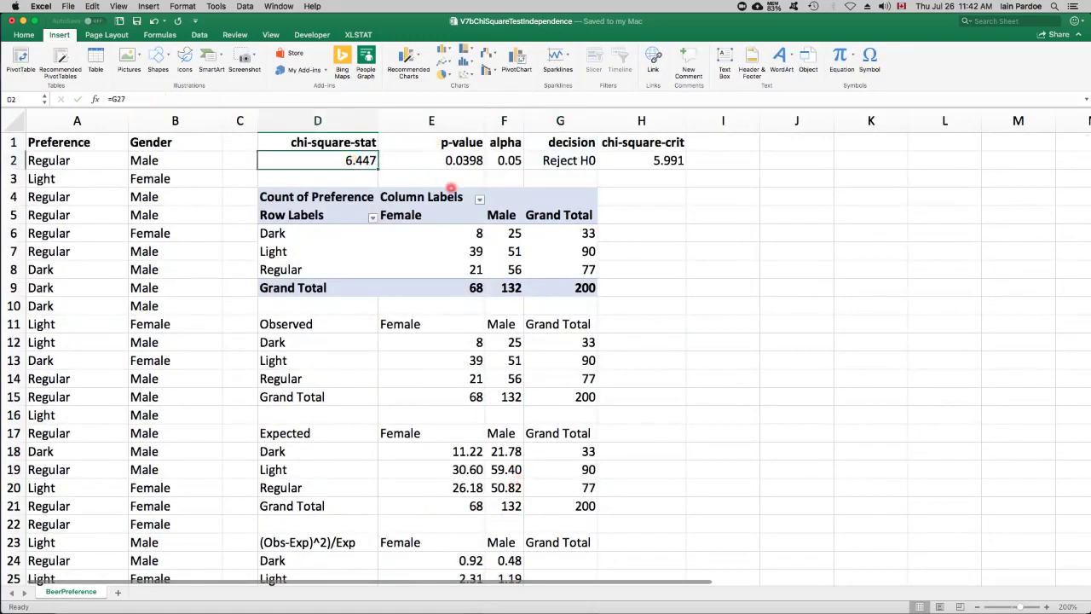
click(445, 159)
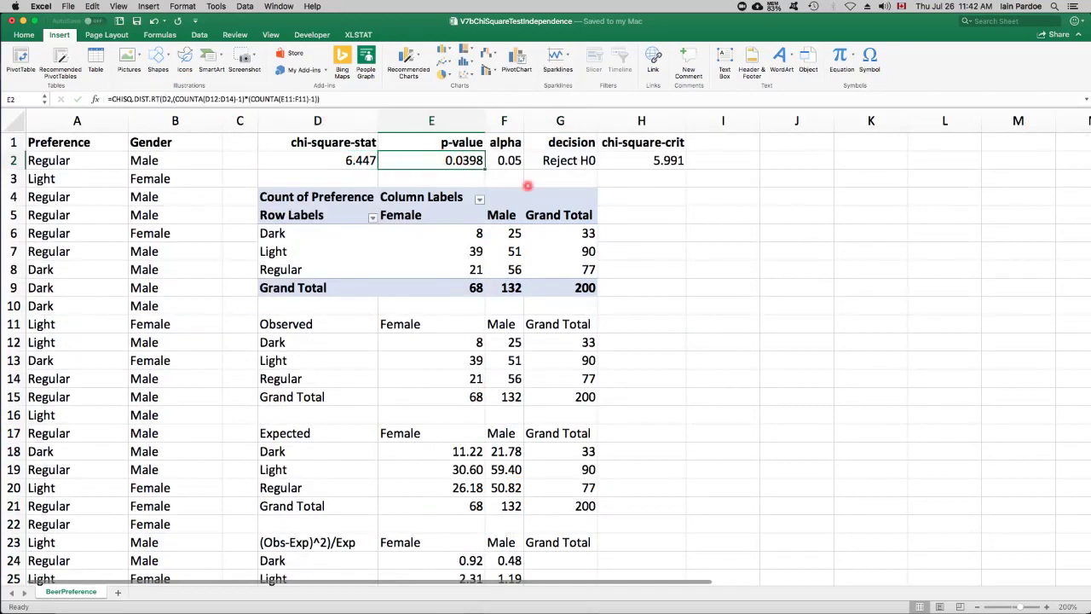
click(275, 99)
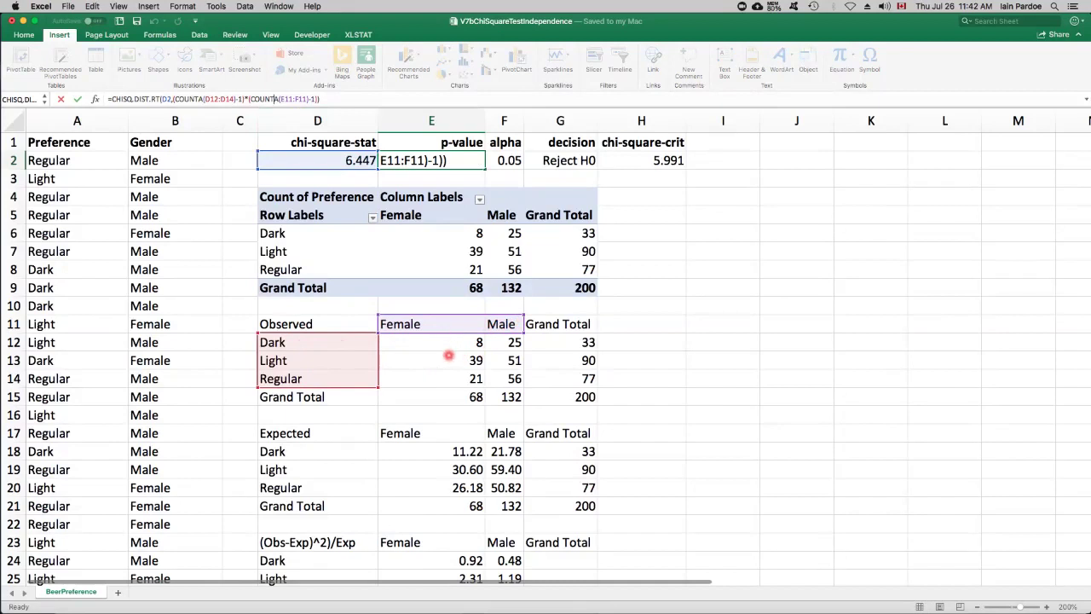
key(Return)
key(Up)
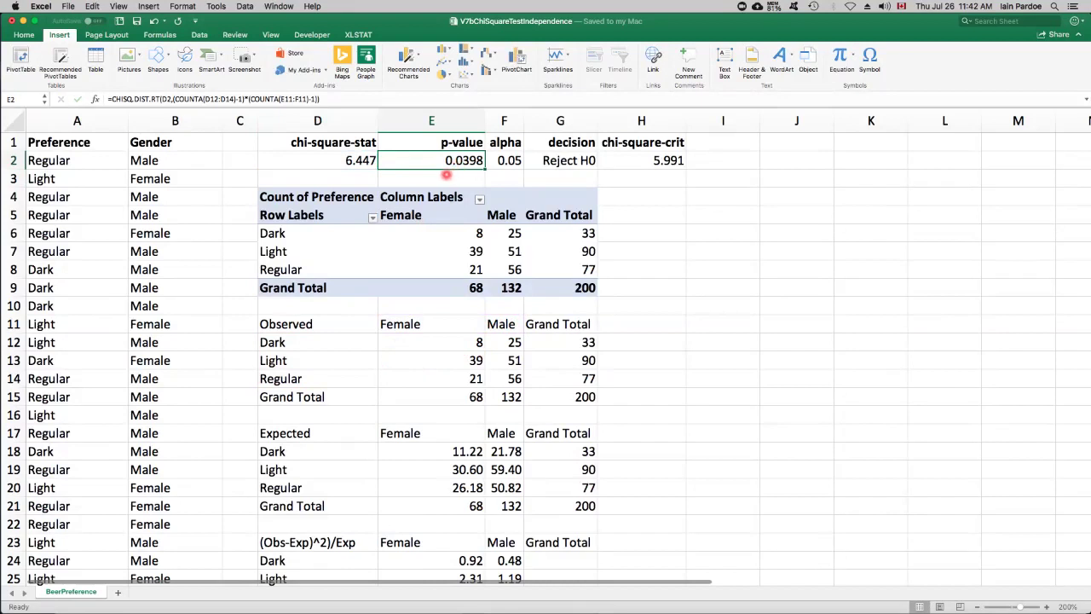
click(361, 162)
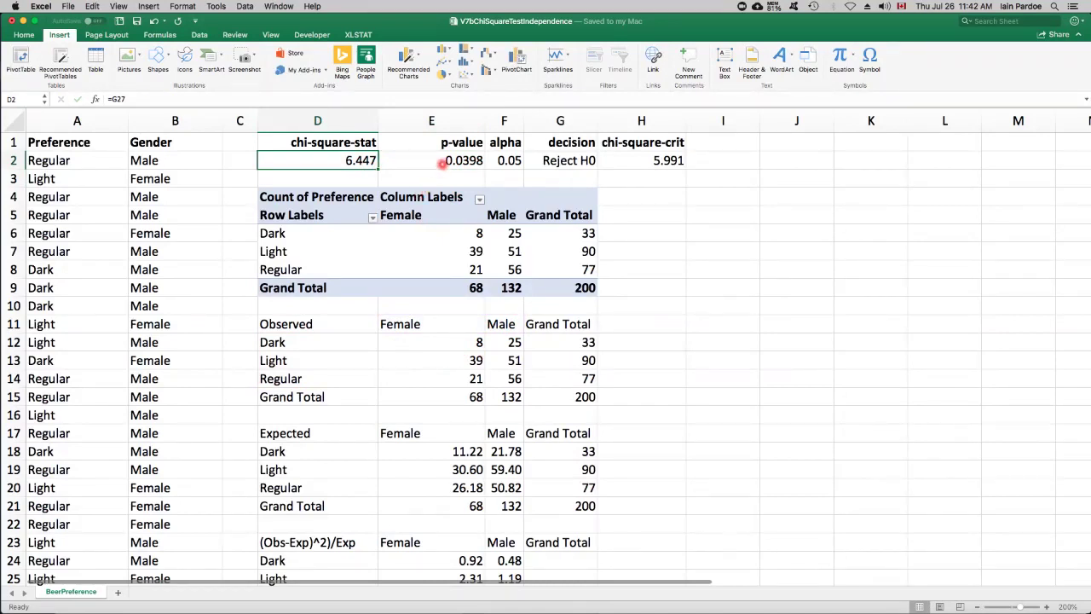
click(440, 164)
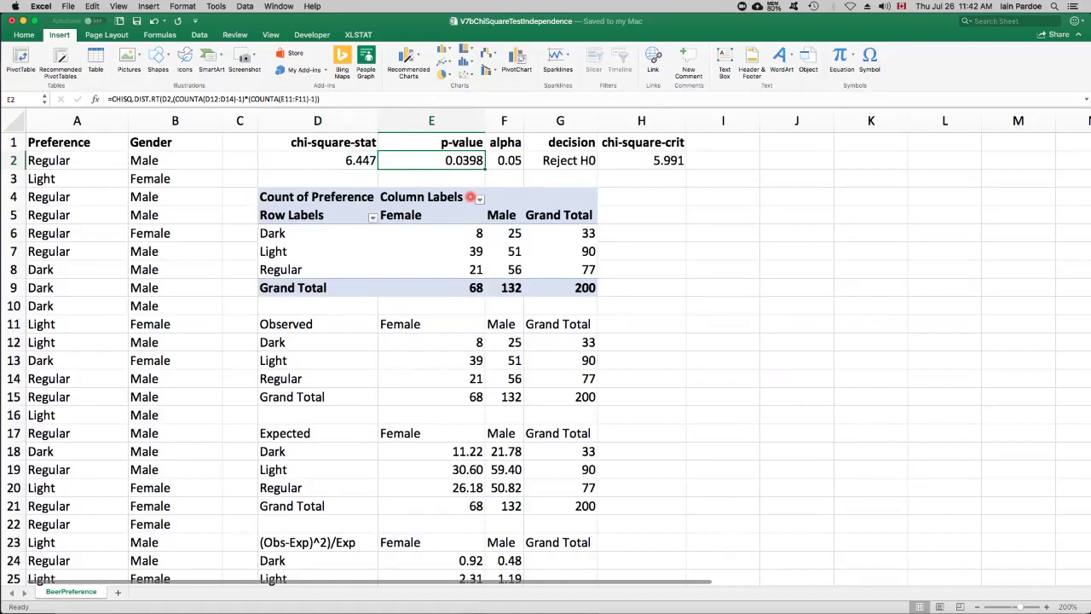
Check the alpha value in F2 and examine the IF formula for the decision in G2.
key(Right)
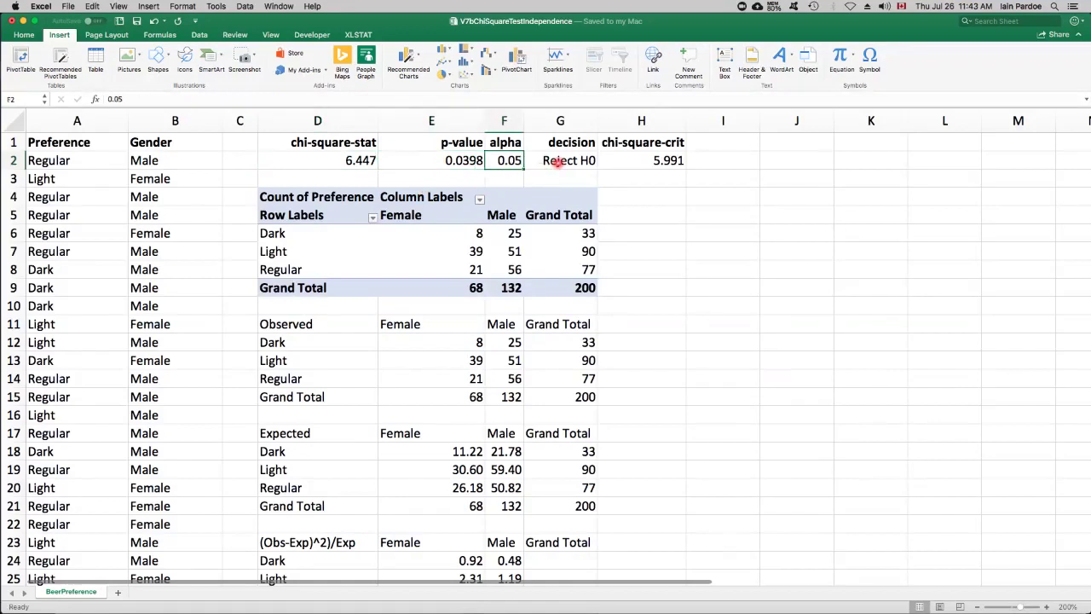
double_click(556, 160)
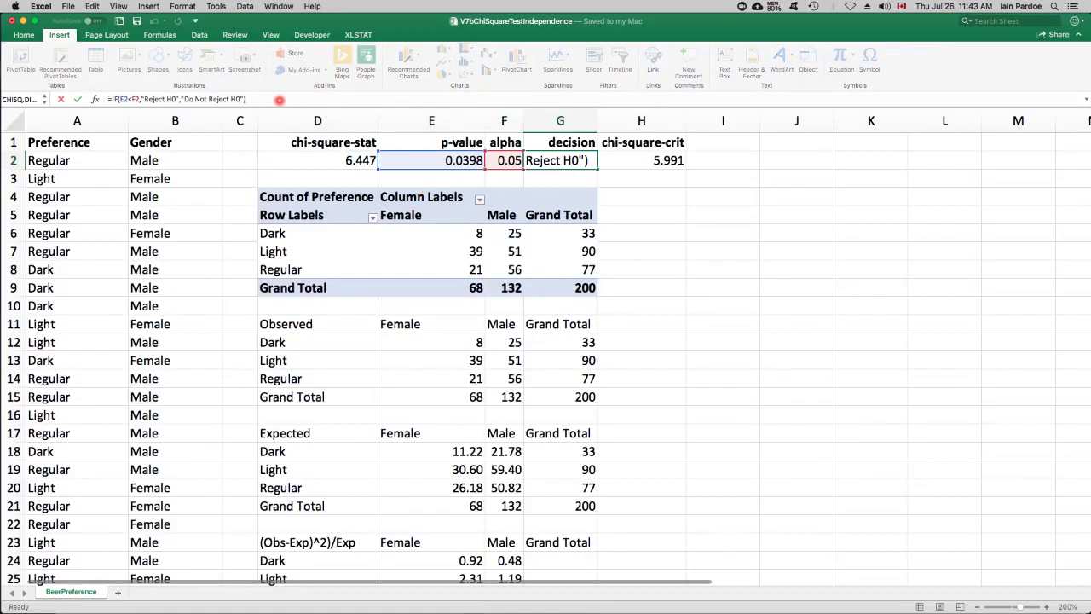
key(Return)
key(Up)
Examine the CHISQ.INV critical value formula in H2, then compare the critical value with the statistic in D2 and the decision in G2.
key(Right)
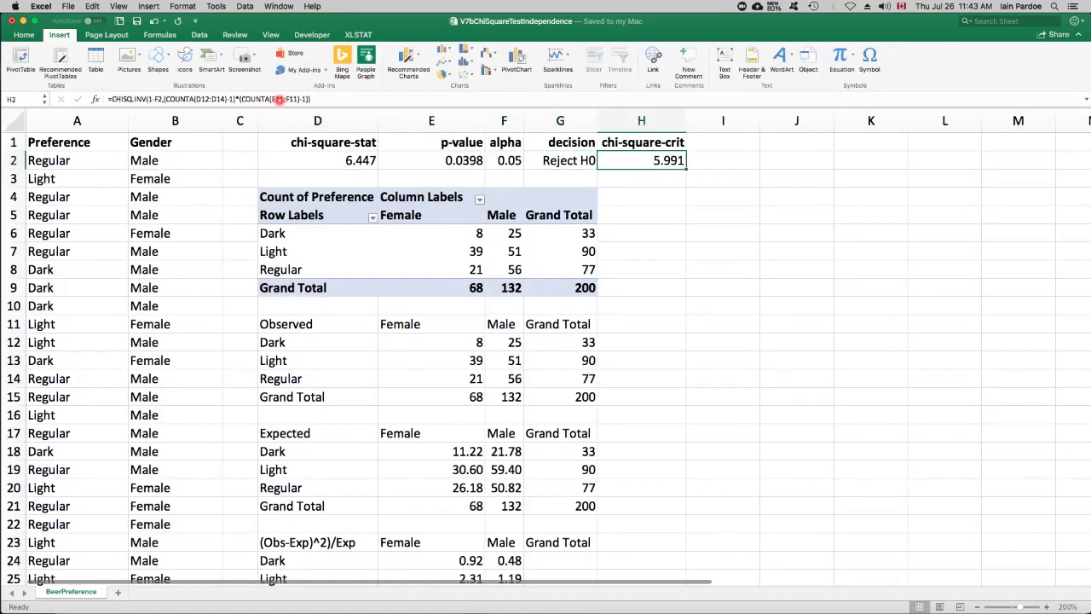
click(346, 99)
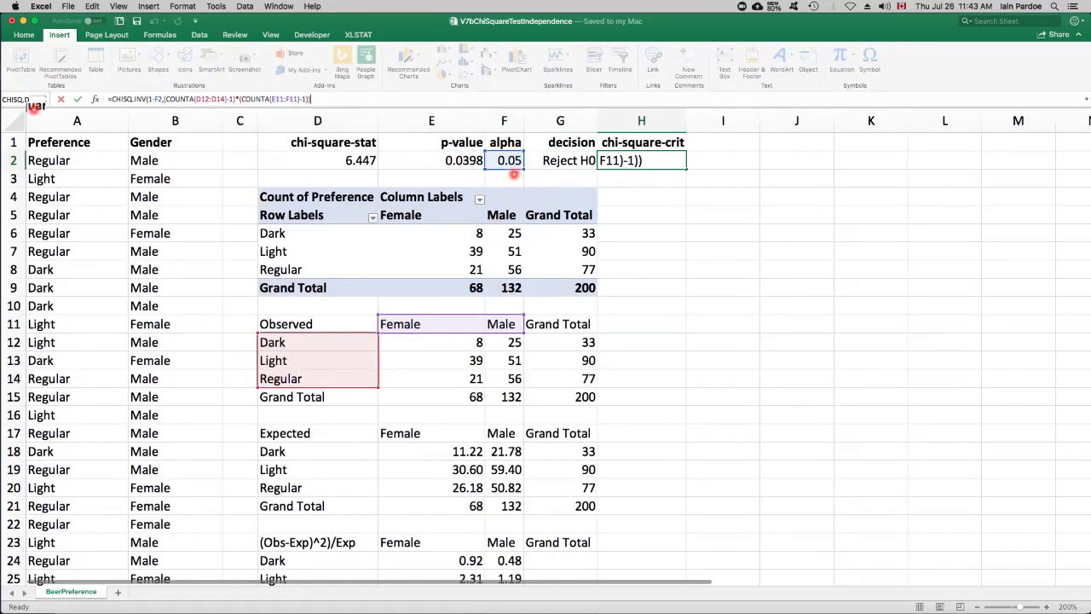
key(Return)
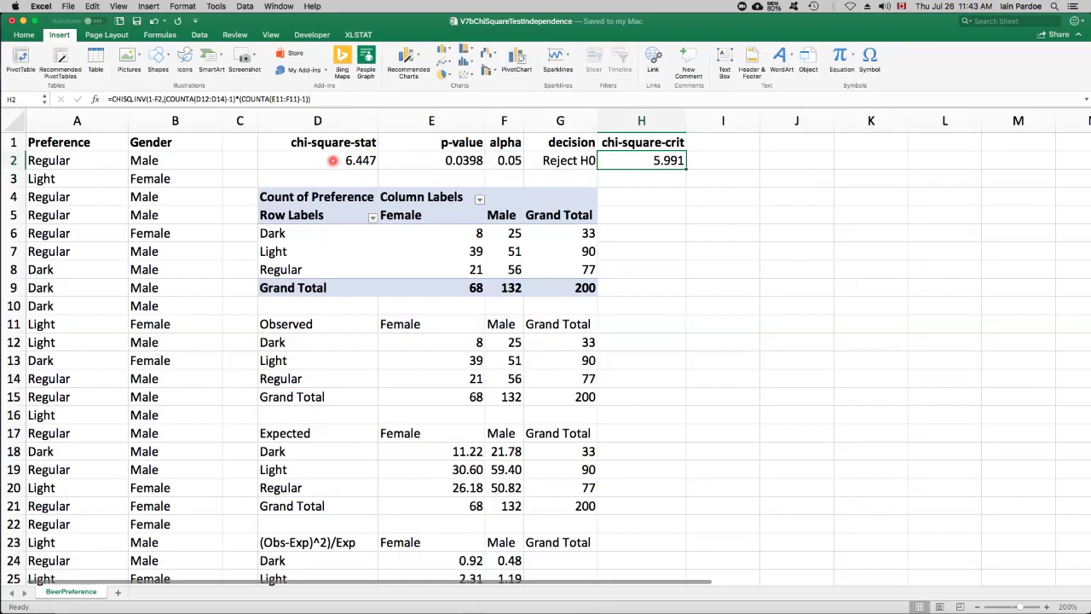
click(332, 160)
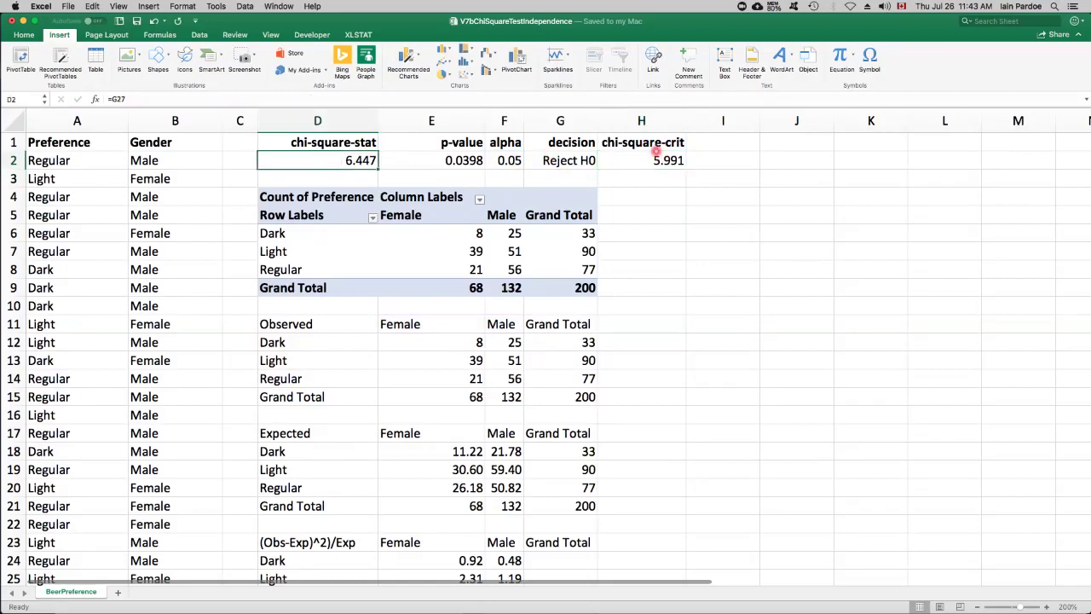
click(658, 159)
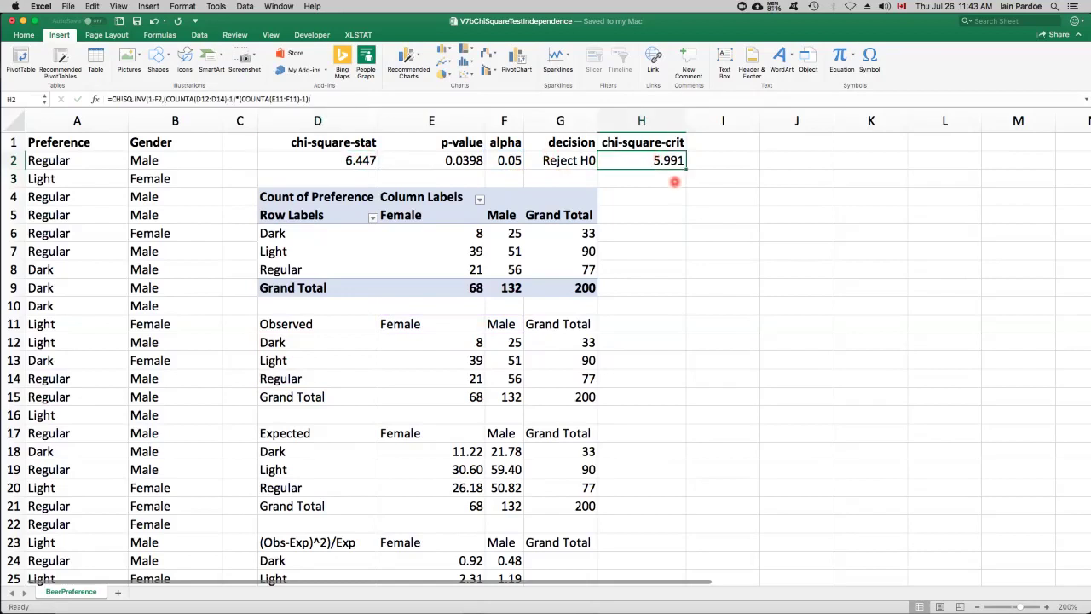
click(565, 160)
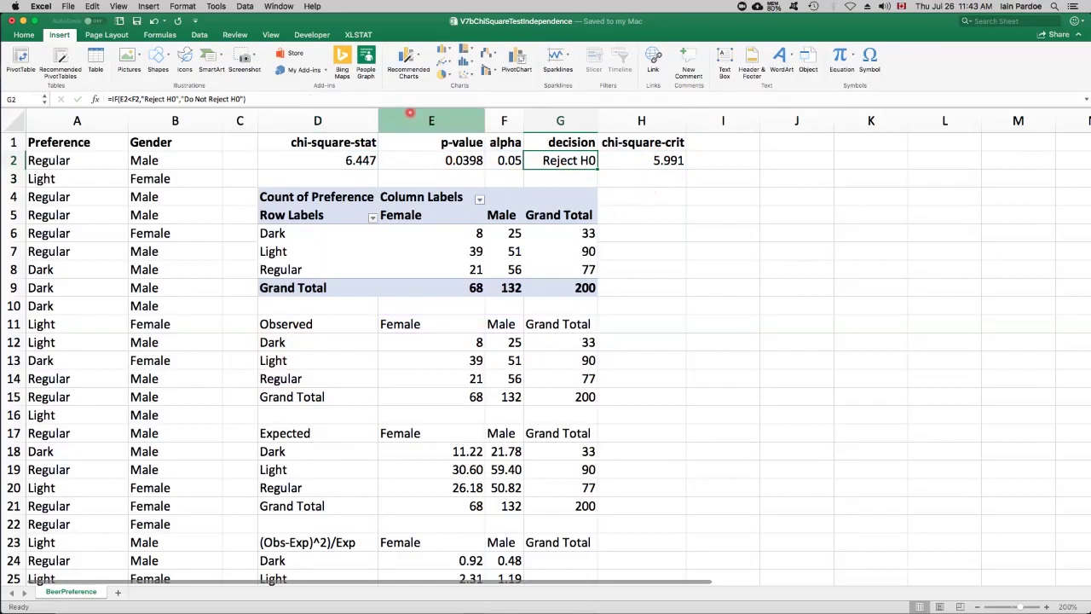
Start XLSTAT's Tests on contingency tables, check the row variable A1:A201 and column variable B1:B201, and review the chi-square test and significance level options.
click(359, 35)
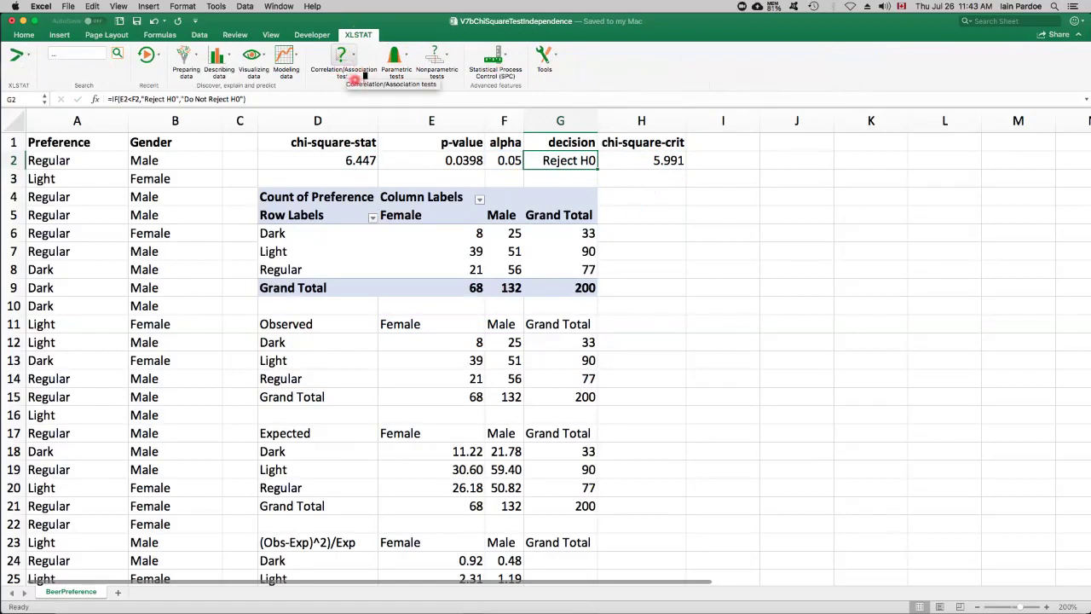
click(354, 53)
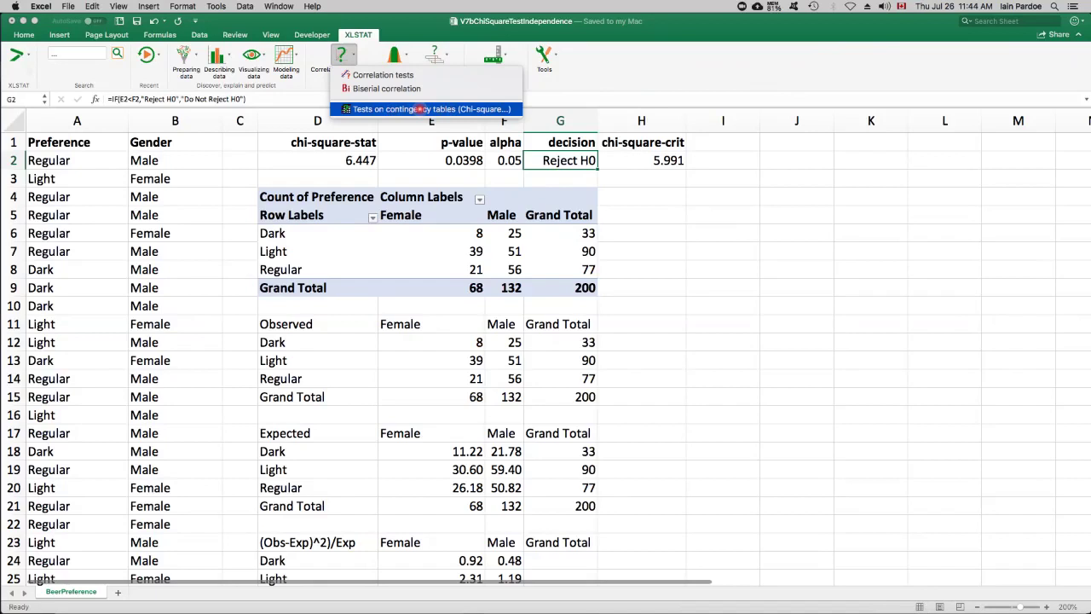
click(420, 109)
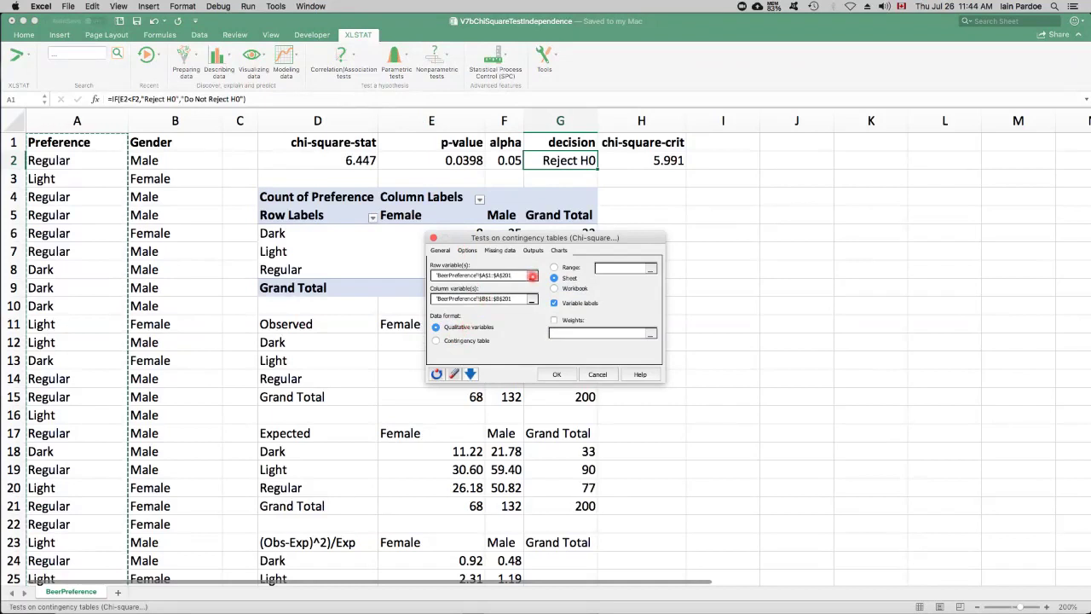
click(531, 276)
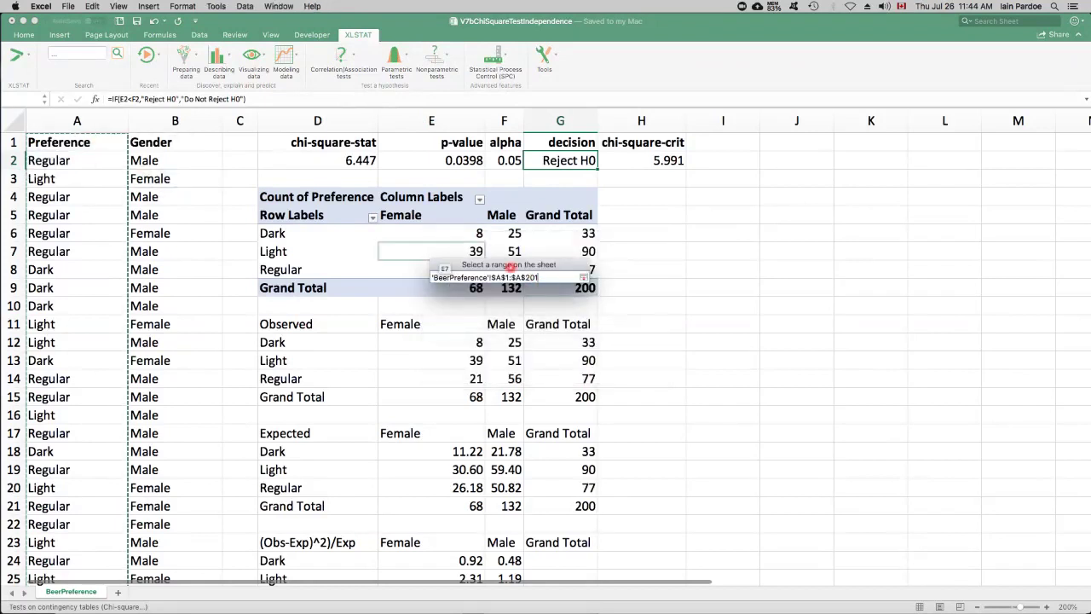
click(585, 277)
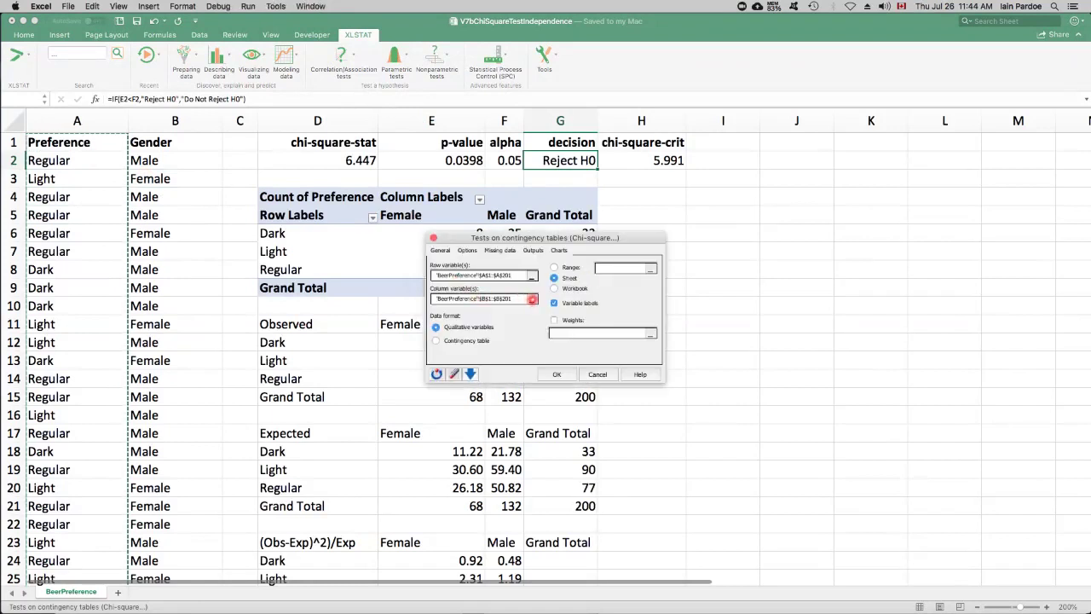
click(531, 298)
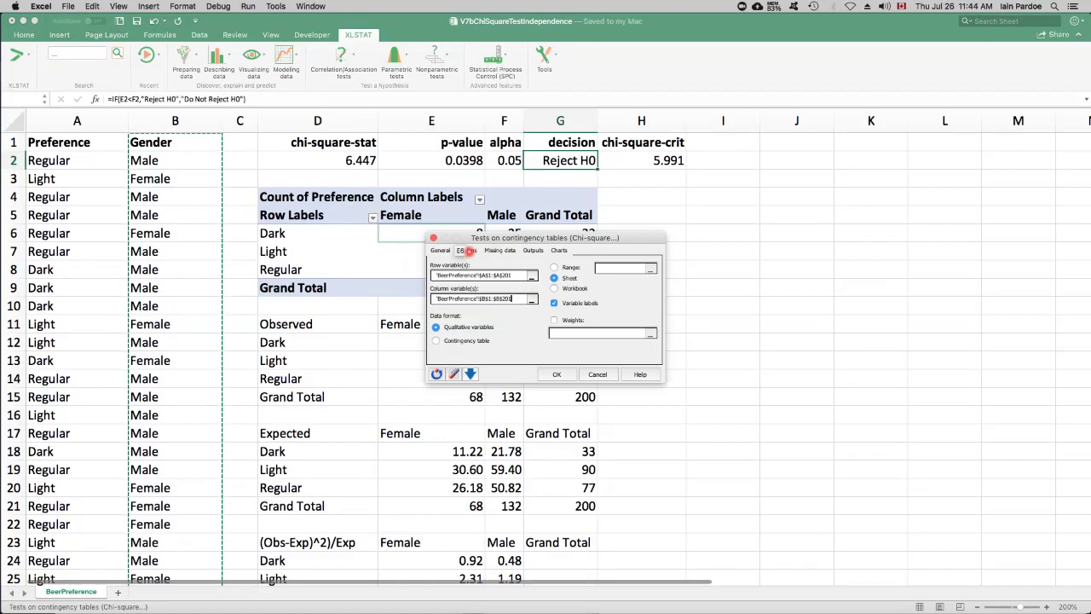
click(471, 250)
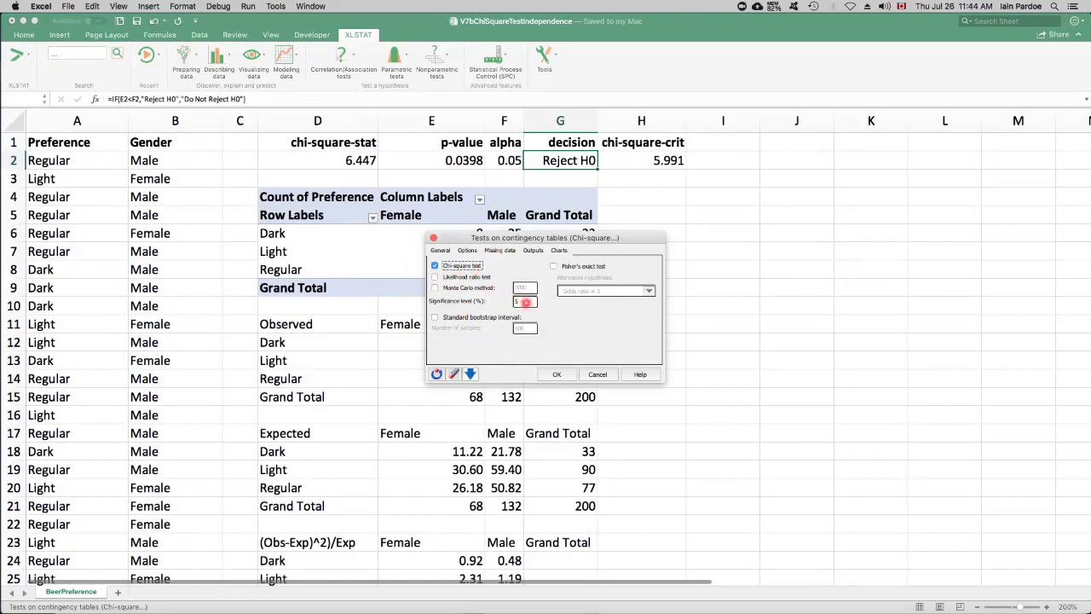
Add column breakdowns to the test outputs, expressed as percentages, and run the contingency table test.
click(532, 251)
click(532, 250)
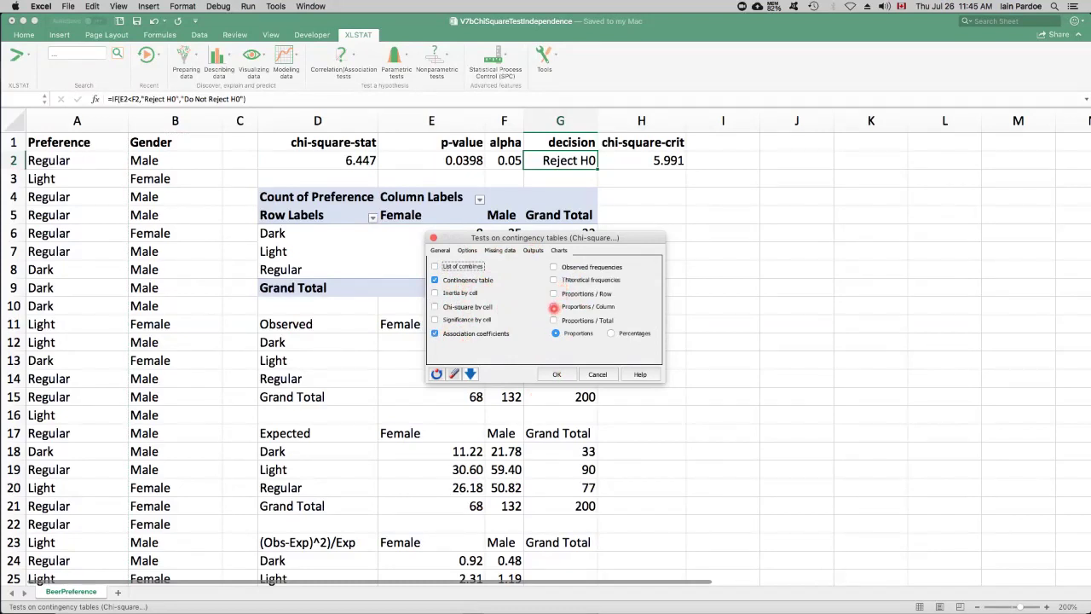
click(554, 306)
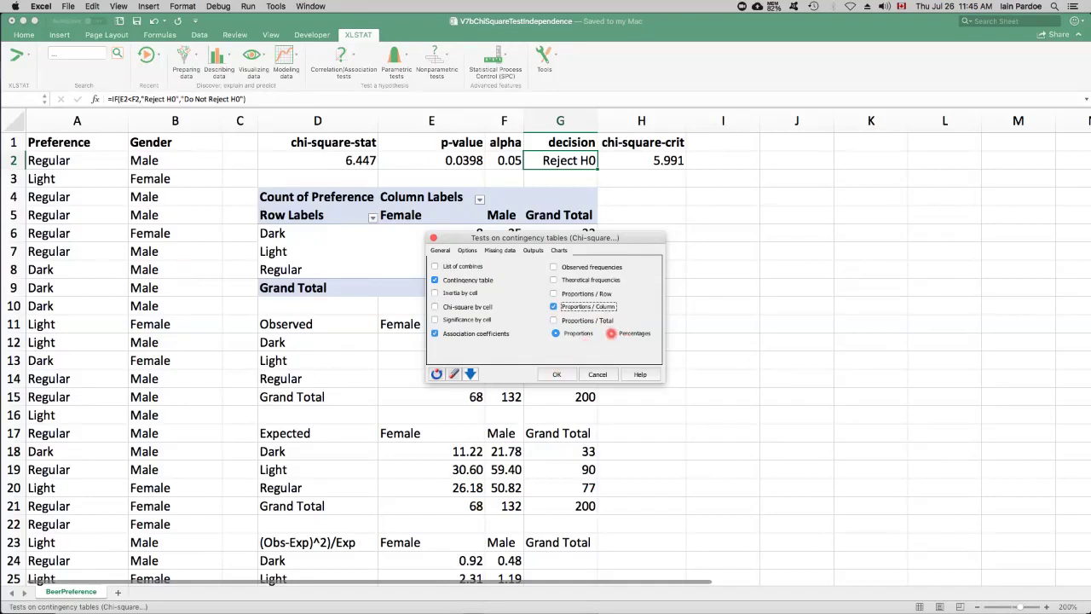
click(611, 333)
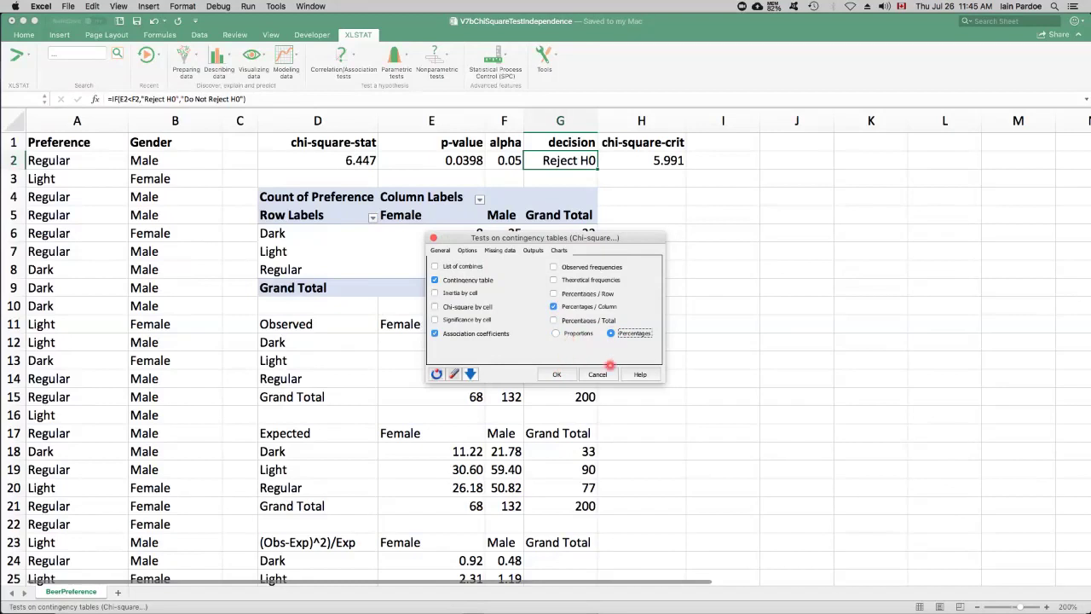
click(557, 374)
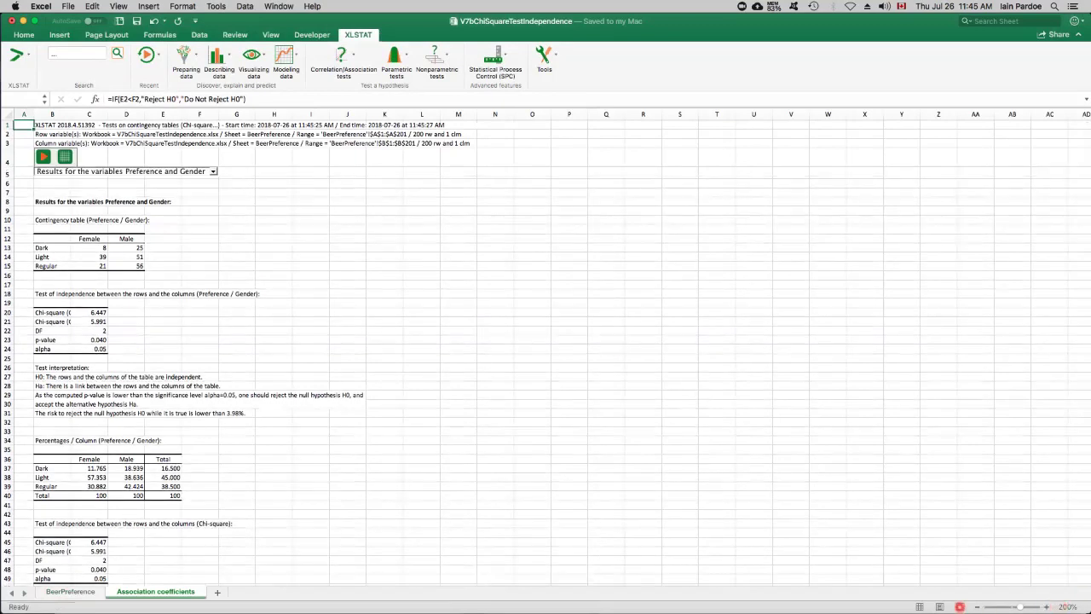
Examine the contingency table counts in C13:D15 and the chi-square values, degrees of freedom and p-value in C20:C23 of the results sheet.
drag(959, 607, 976, 607)
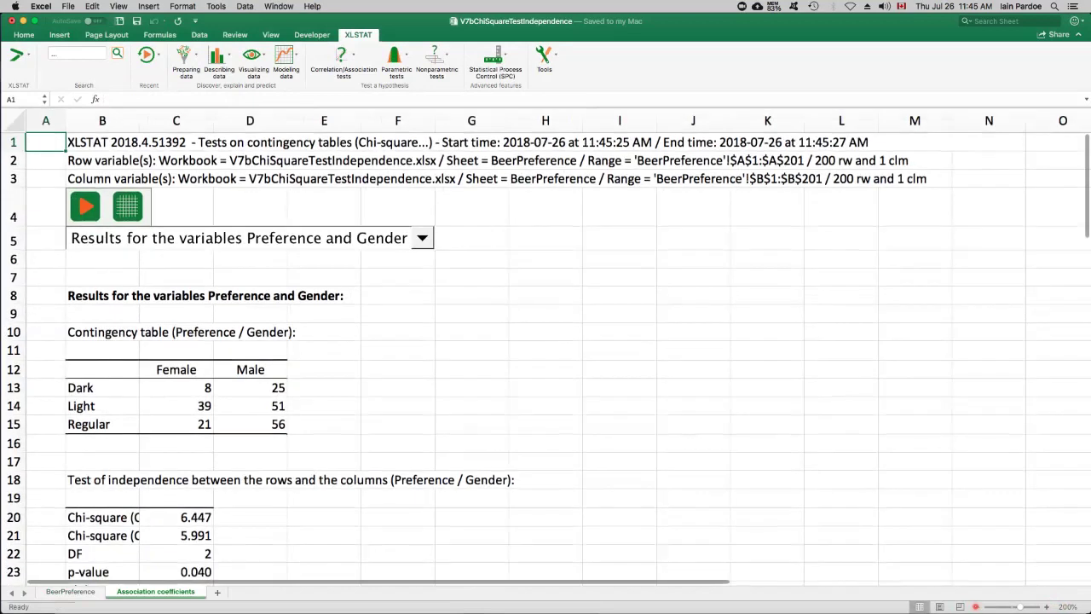
click(976, 607)
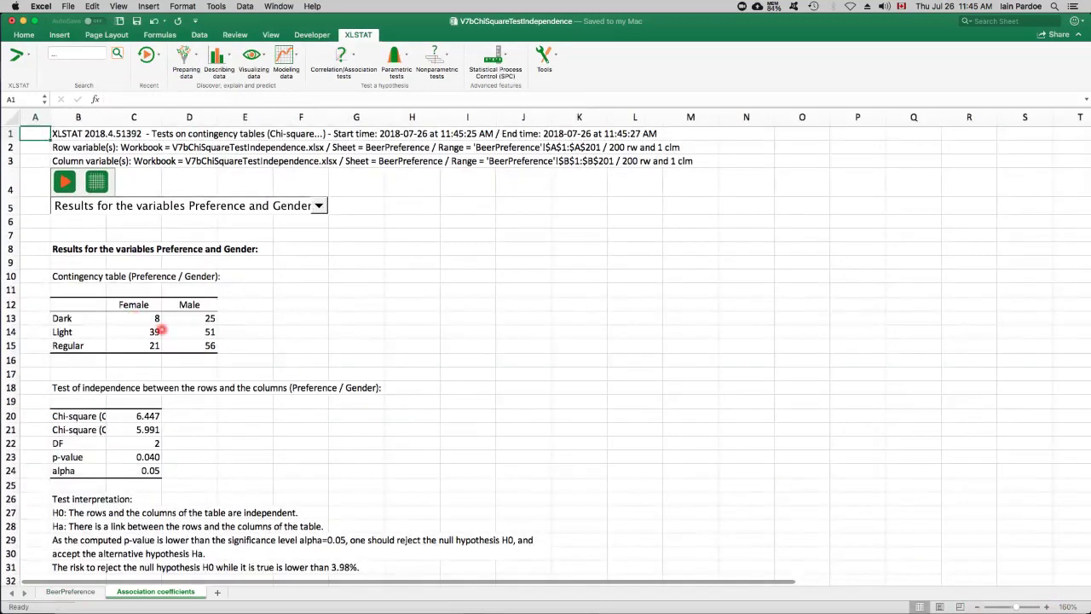
drag(136, 321, 177, 341)
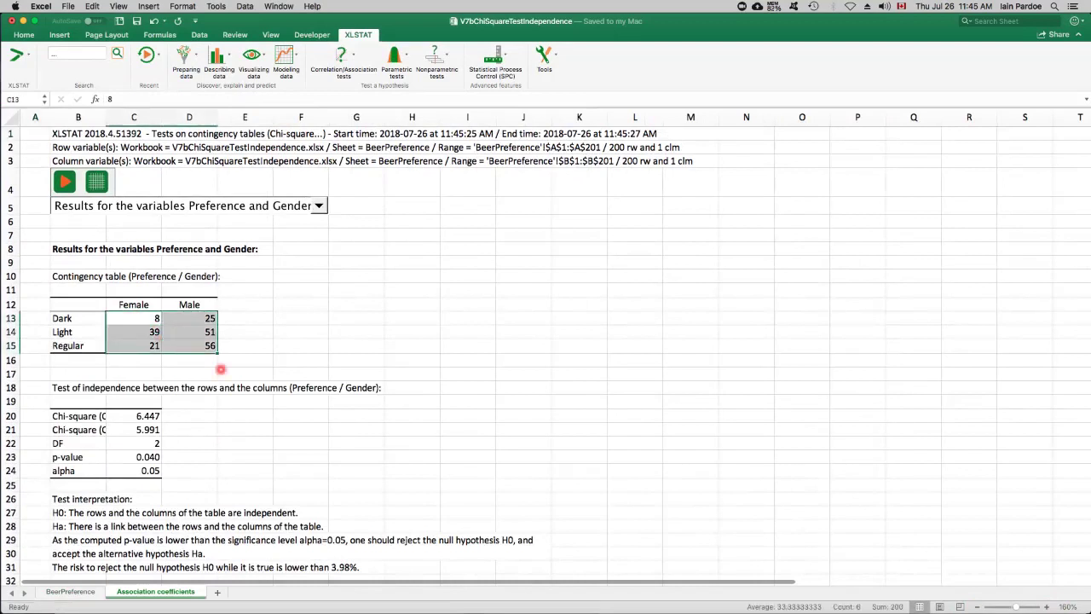
scroll(220, 369, down, 3)
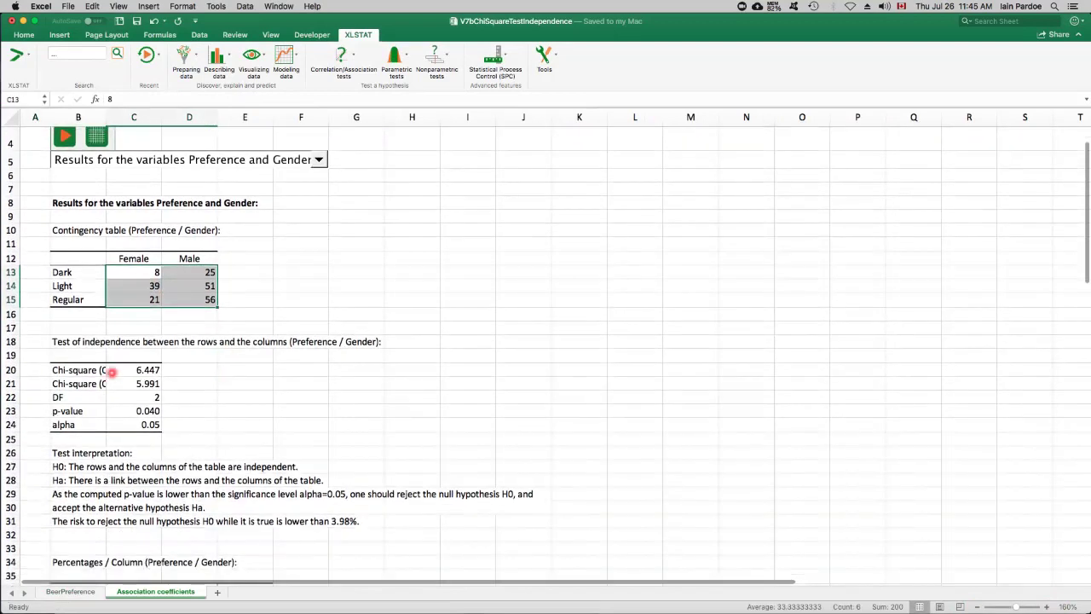
click(125, 369)
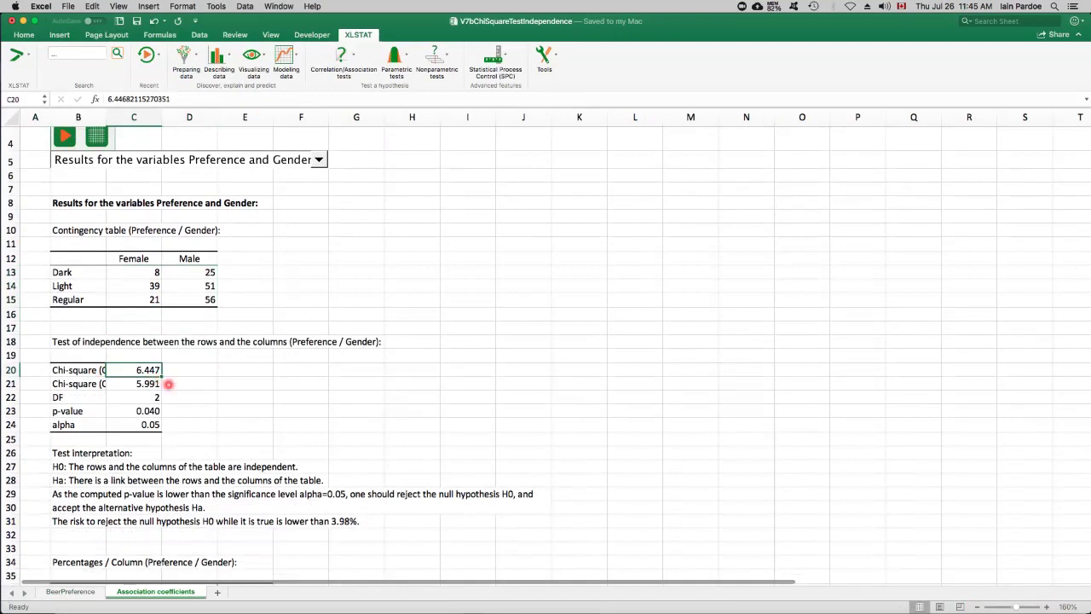
click(138, 383)
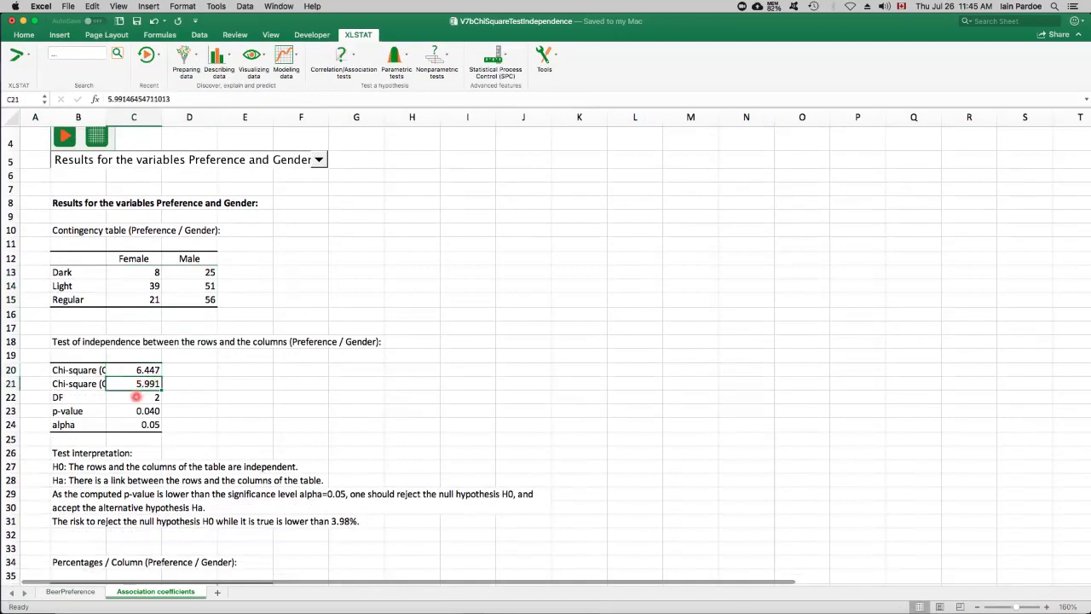
click(135, 398)
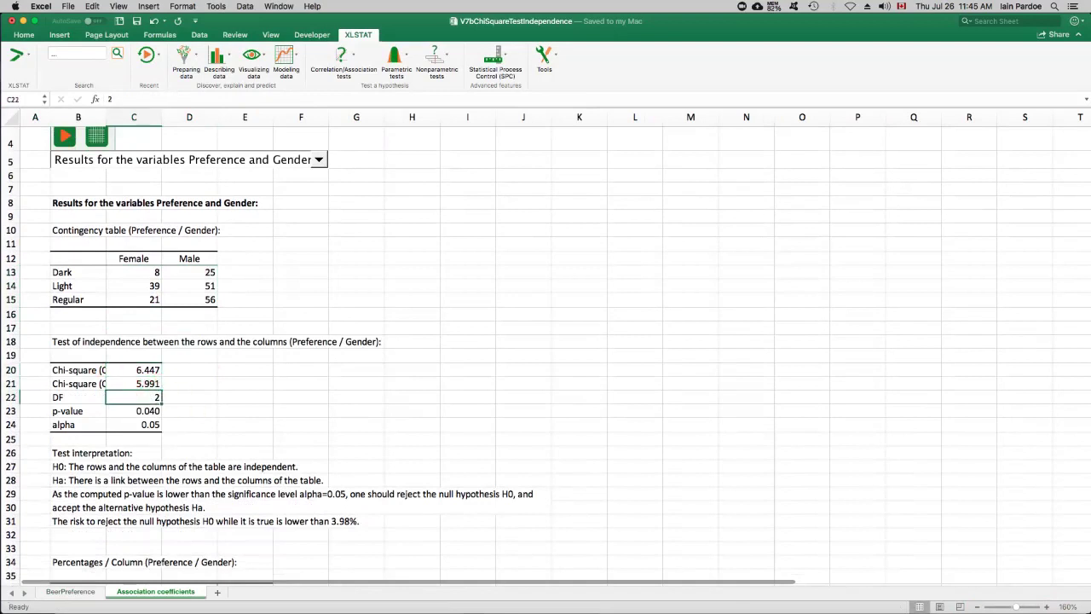
click(133, 412)
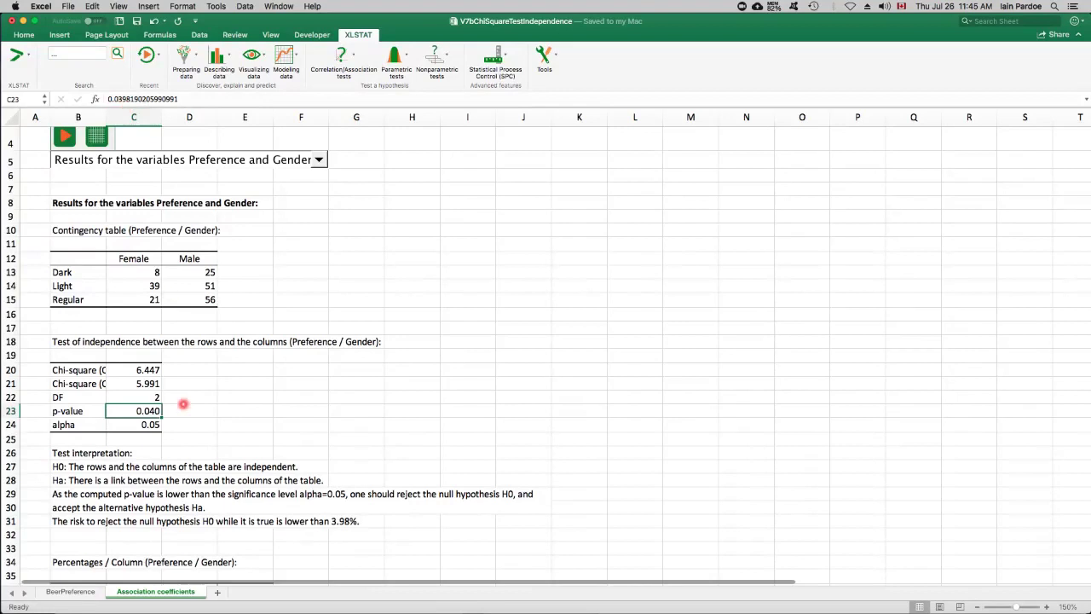
Compare the XLSTAT p-value with the formula-based p-value in E2 of the BeerPreference sheet, and return to the Association coefficients sheet.
click(75, 589)
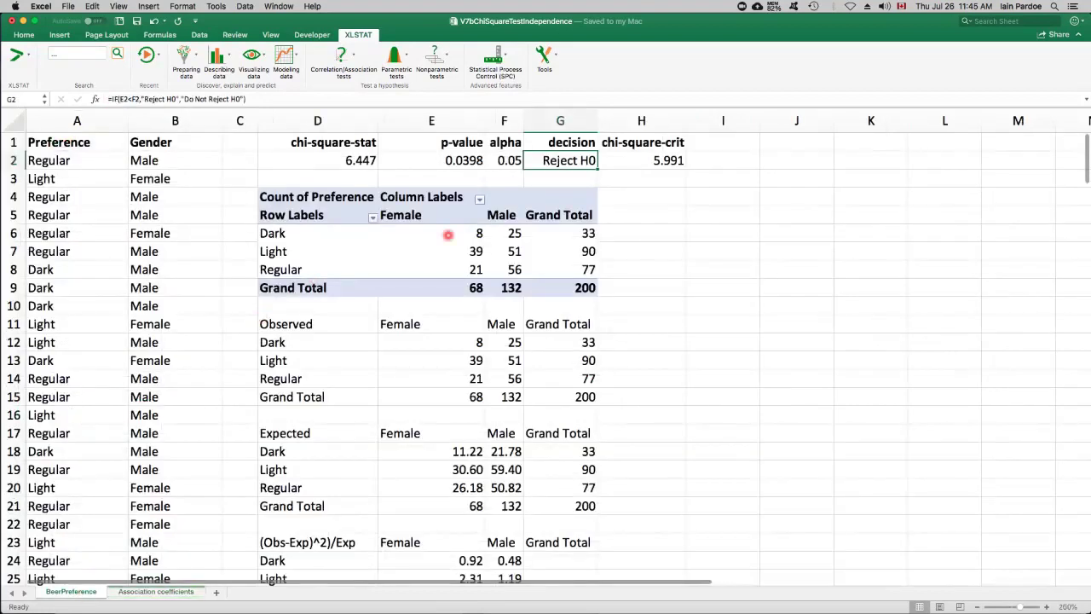
click(464, 159)
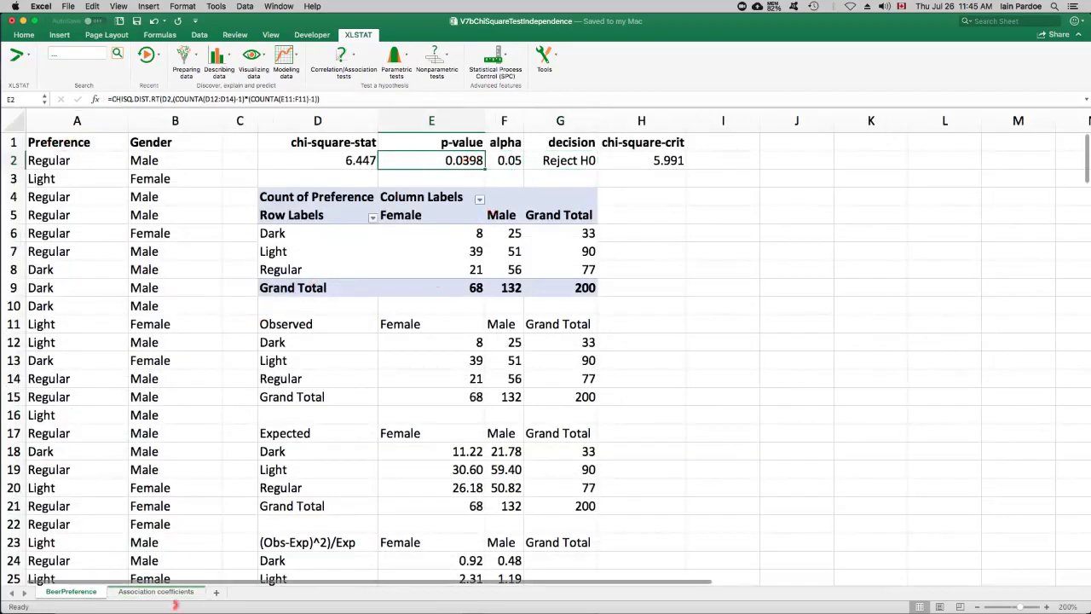
click(154, 591)
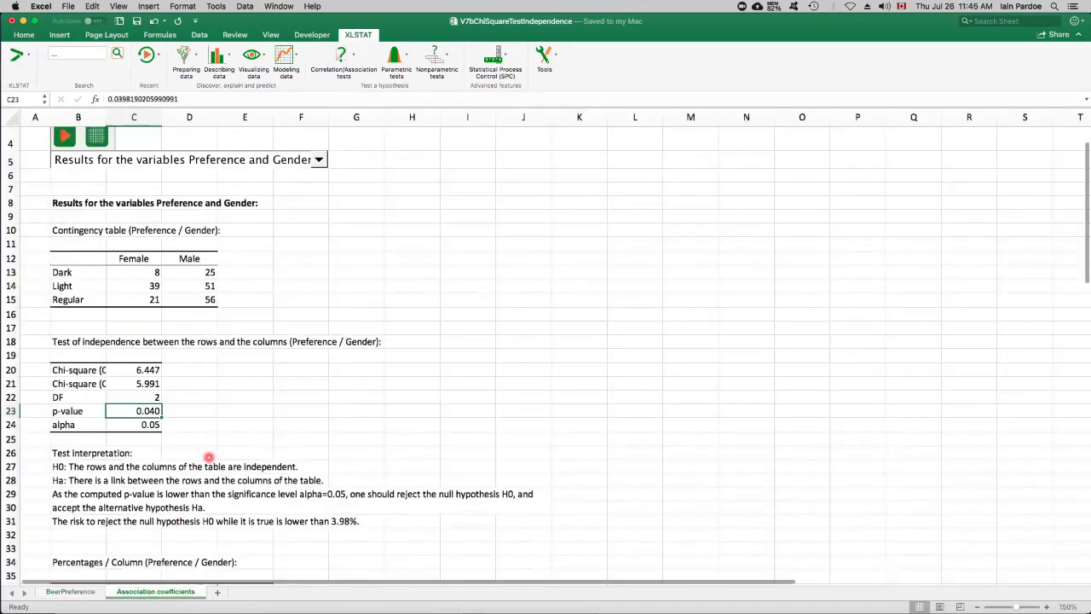
Examine the Percentages / Column table, comparing Dark, Light and Regular preferences between females and males in C37:D39.
scroll(268, 439, down, 5)
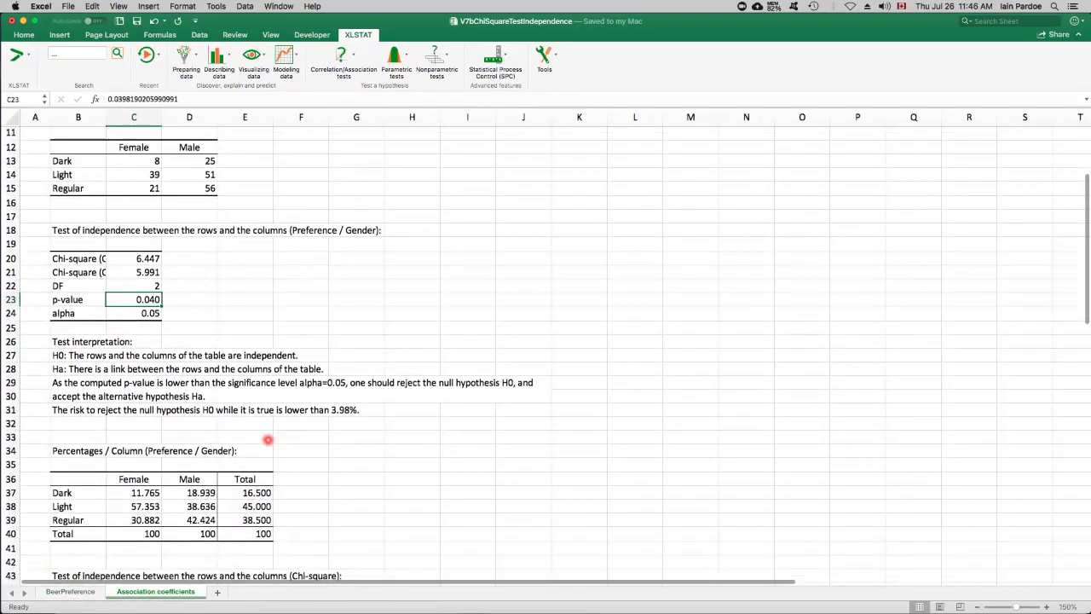
scroll(268, 434, down, 3)
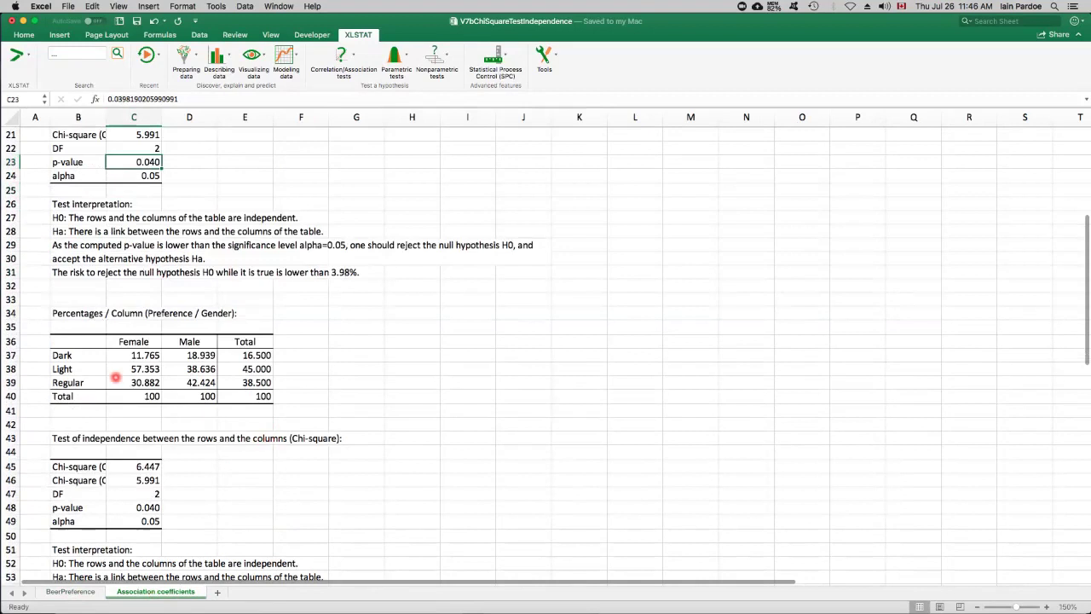
drag(135, 355, 181, 385)
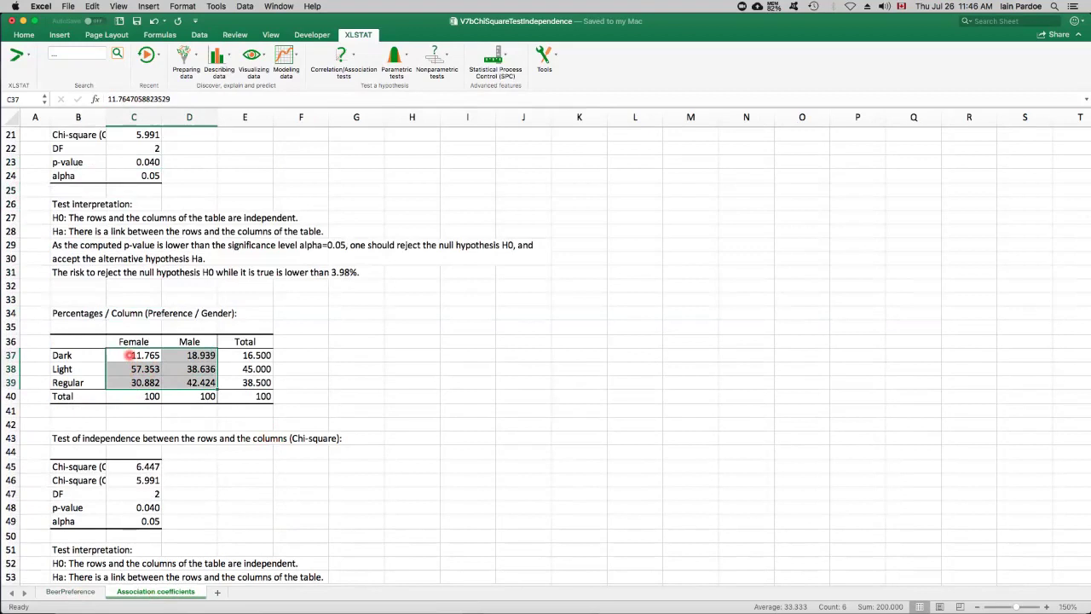
click(124, 355)
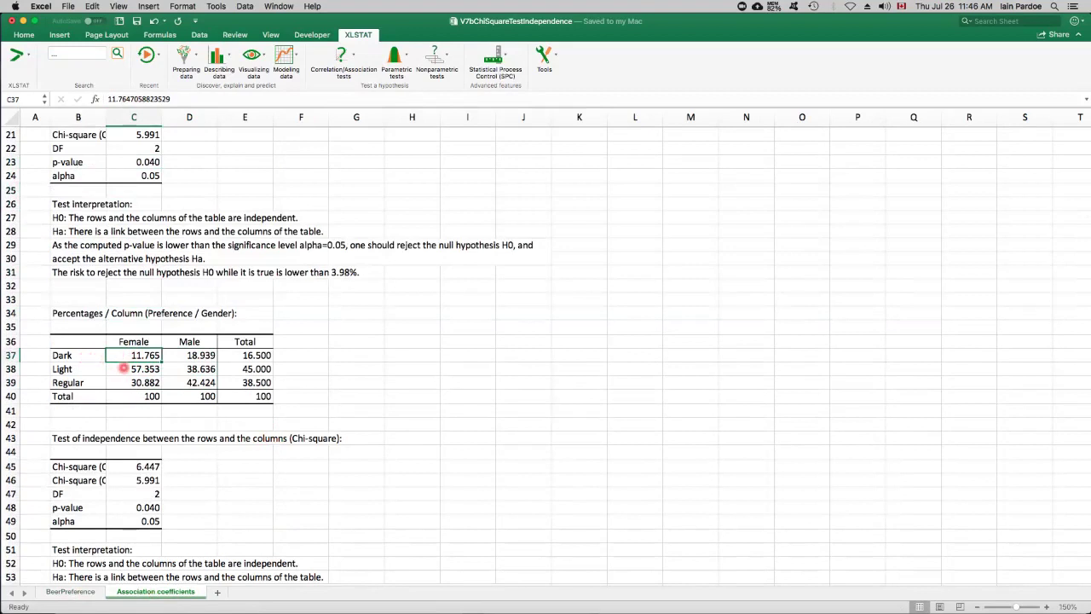
click(126, 368)
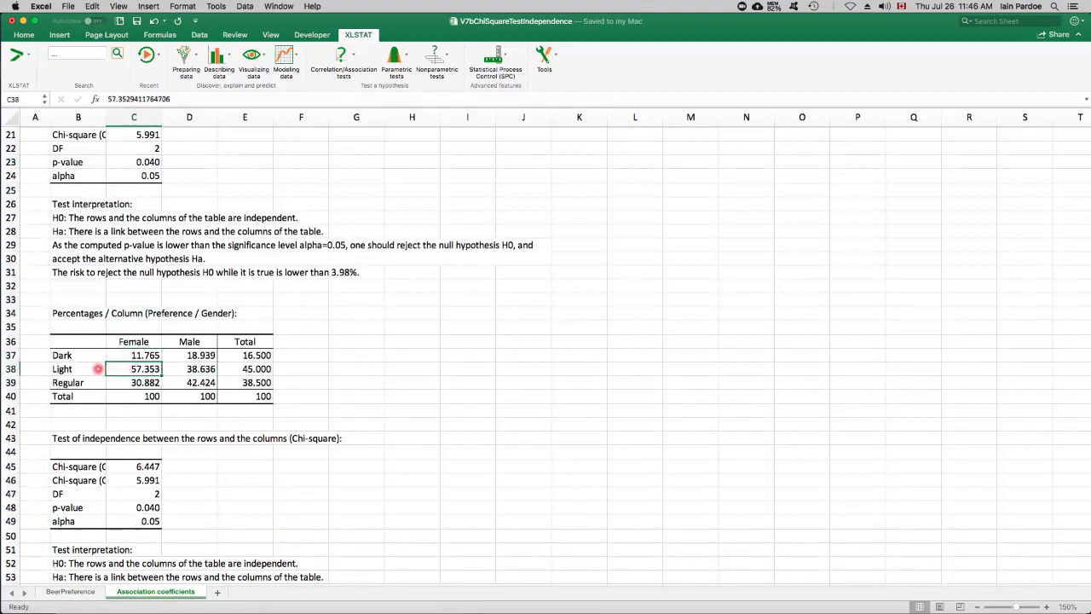
click(126, 382)
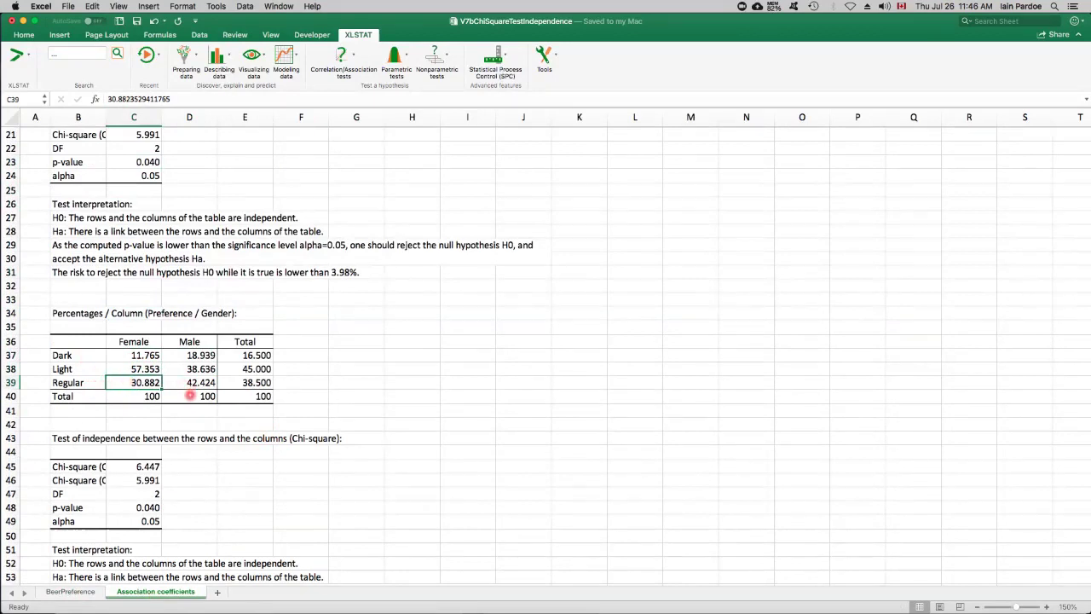
click(177, 357)
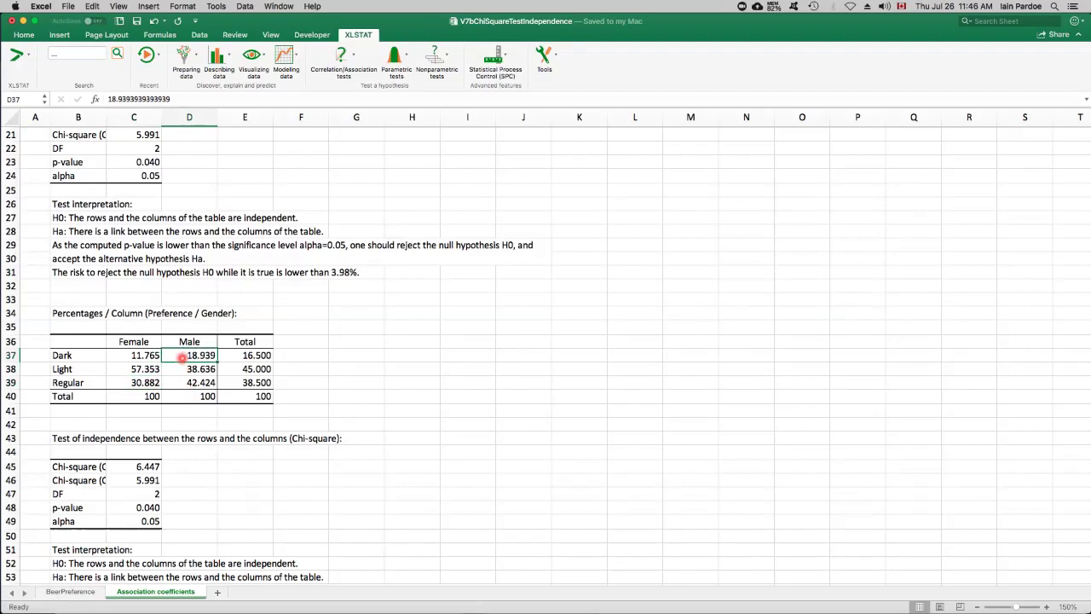
click(180, 370)
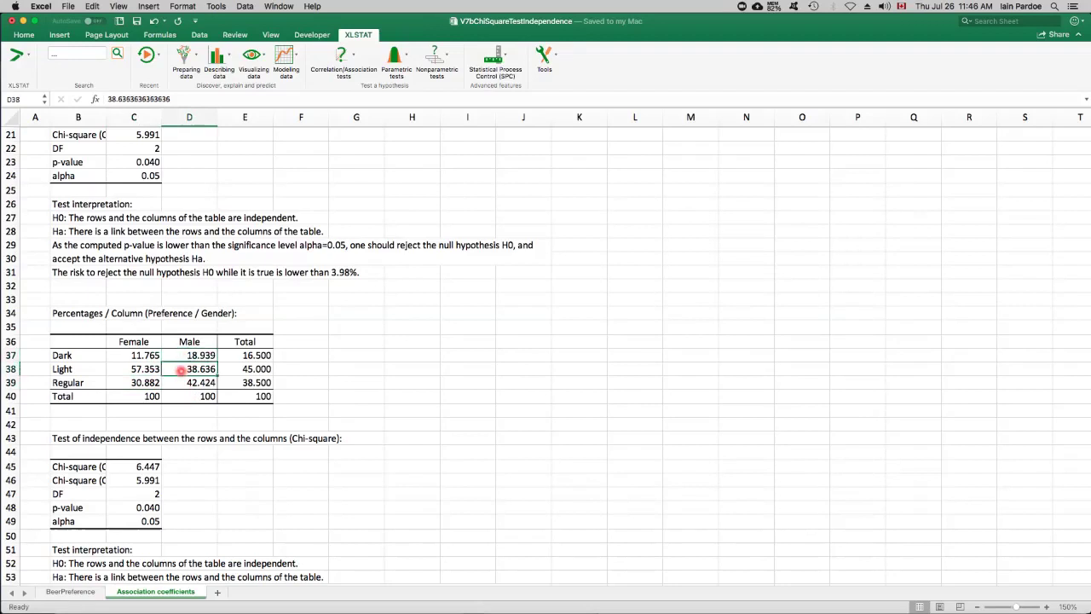
click(182, 382)
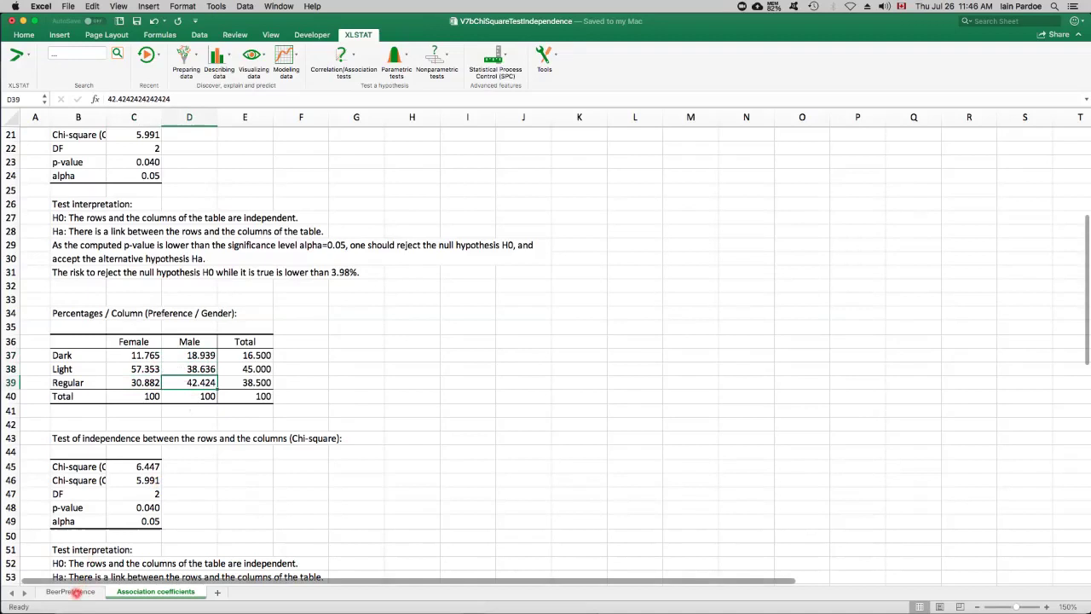
Show the Count of Preference values in the BeerPreference sheet's PivotTable as % of Column Total.
click(74, 591)
click(323, 196)
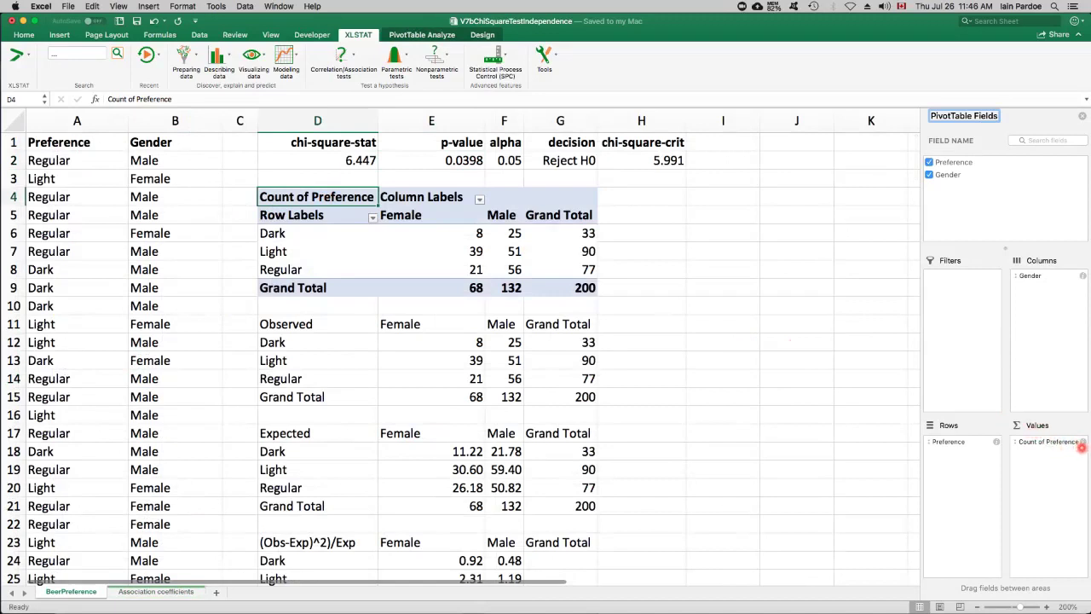
click(1083, 440)
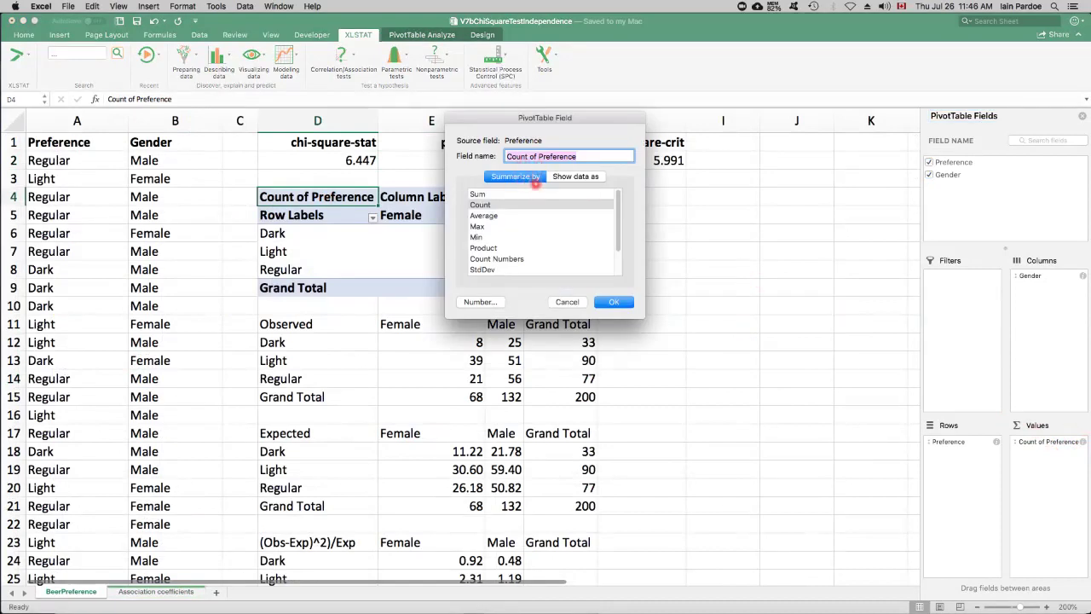
click(578, 176)
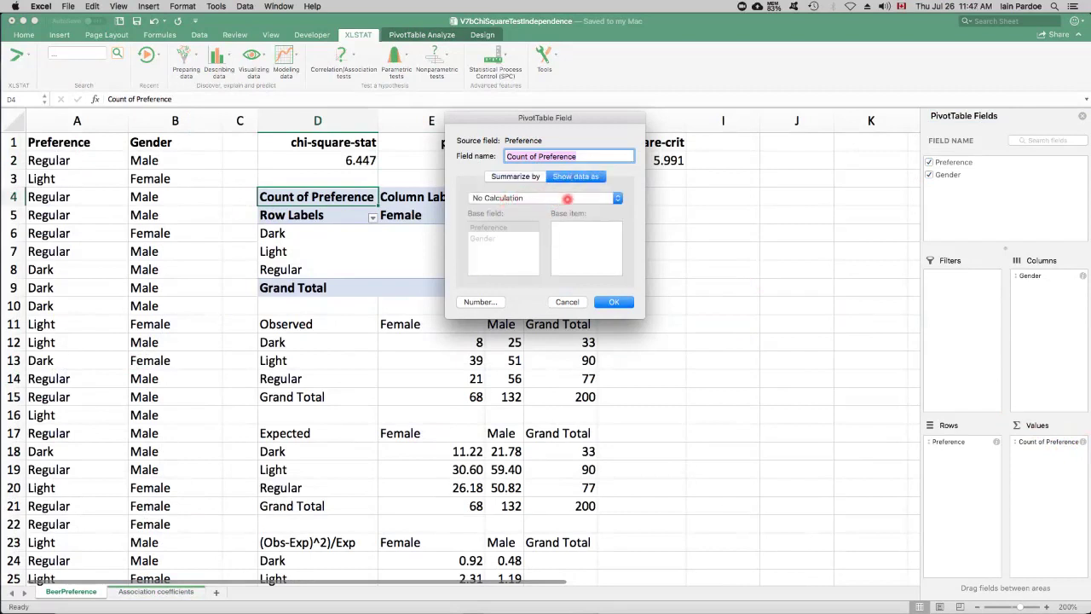
click(566, 198)
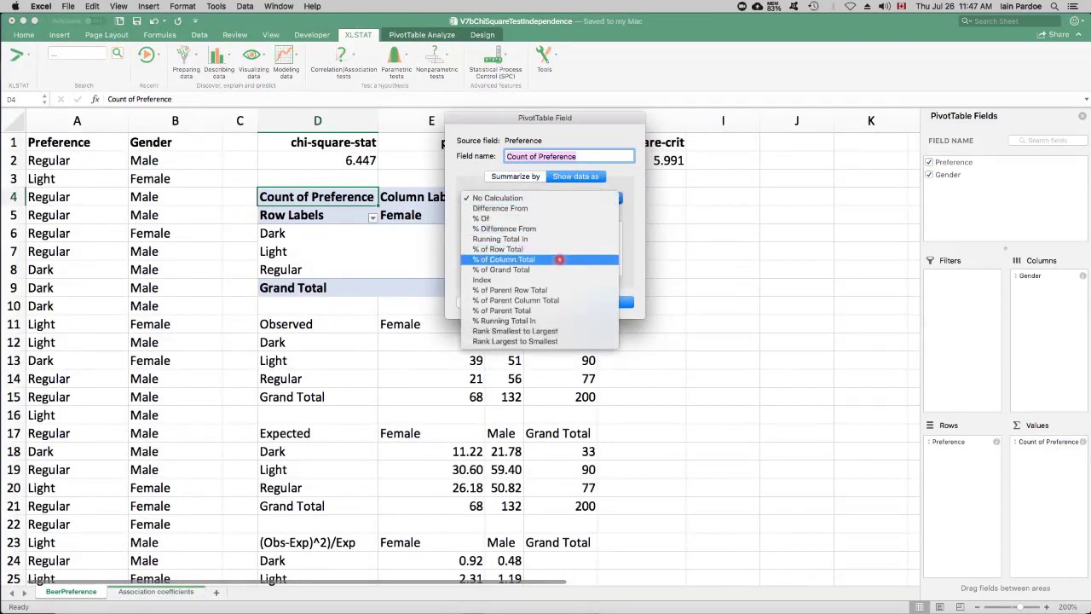
click(559, 259)
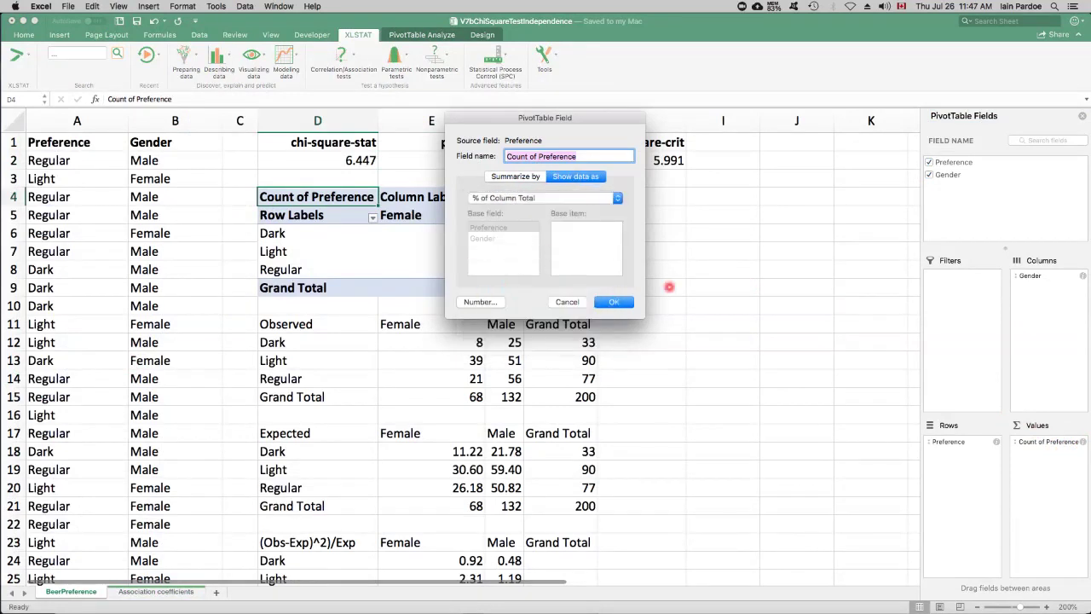
click(613, 302)
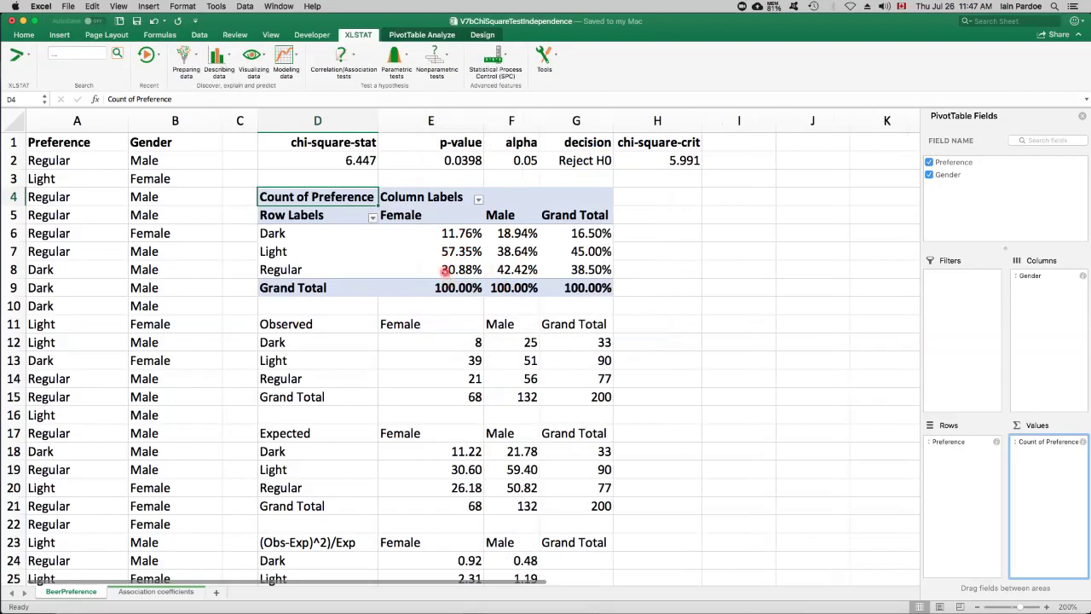
Examine the Dark, Light and Regular column percentages for females and males in E6:F8 of the PivotTable.
click(443, 233)
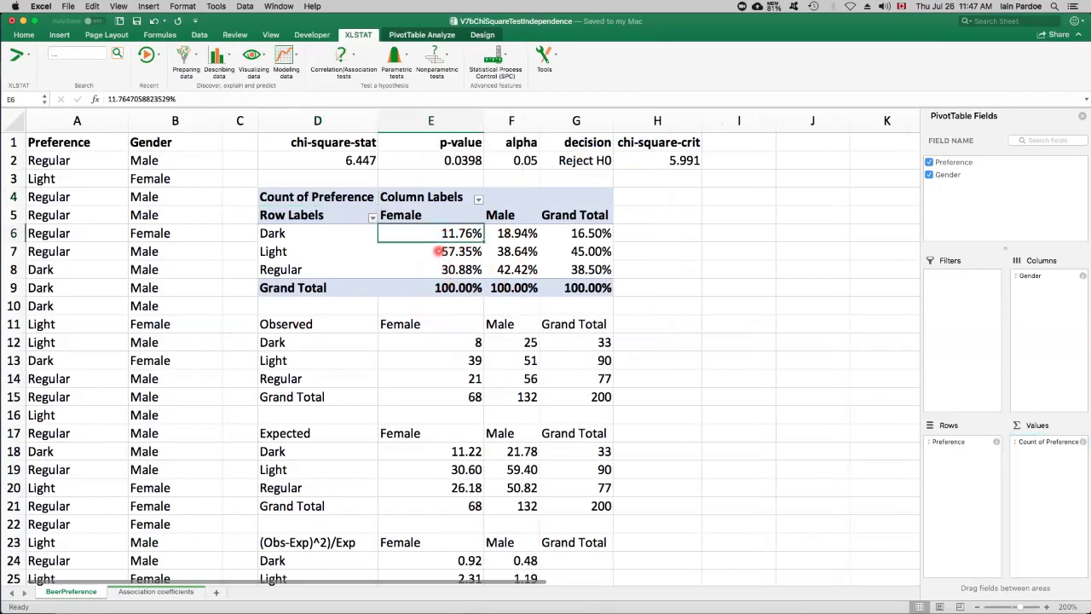
click(439, 251)
click(434, 271)
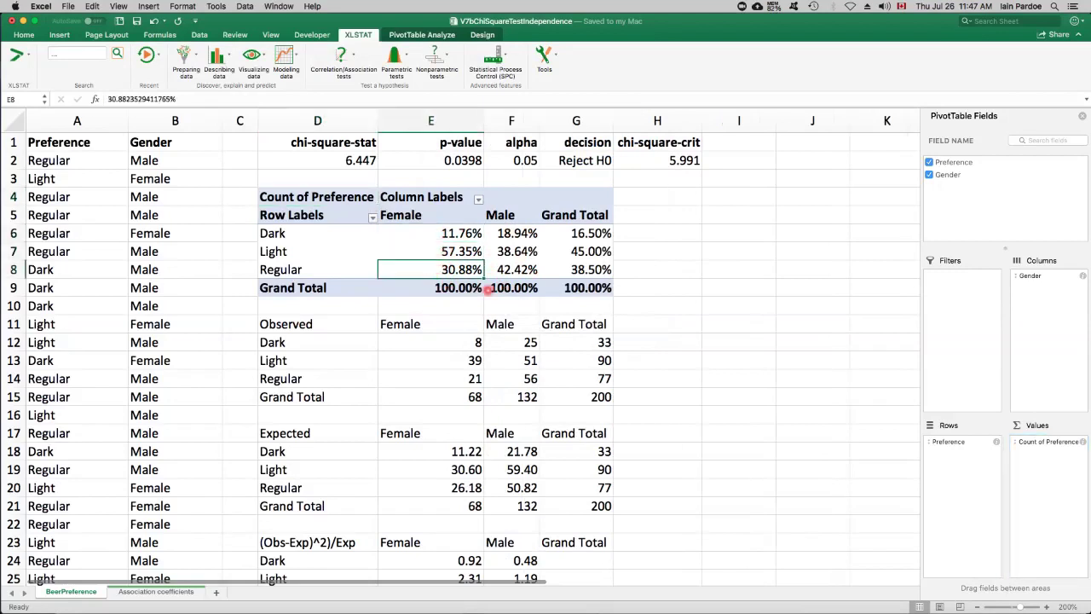
click(504, 236)
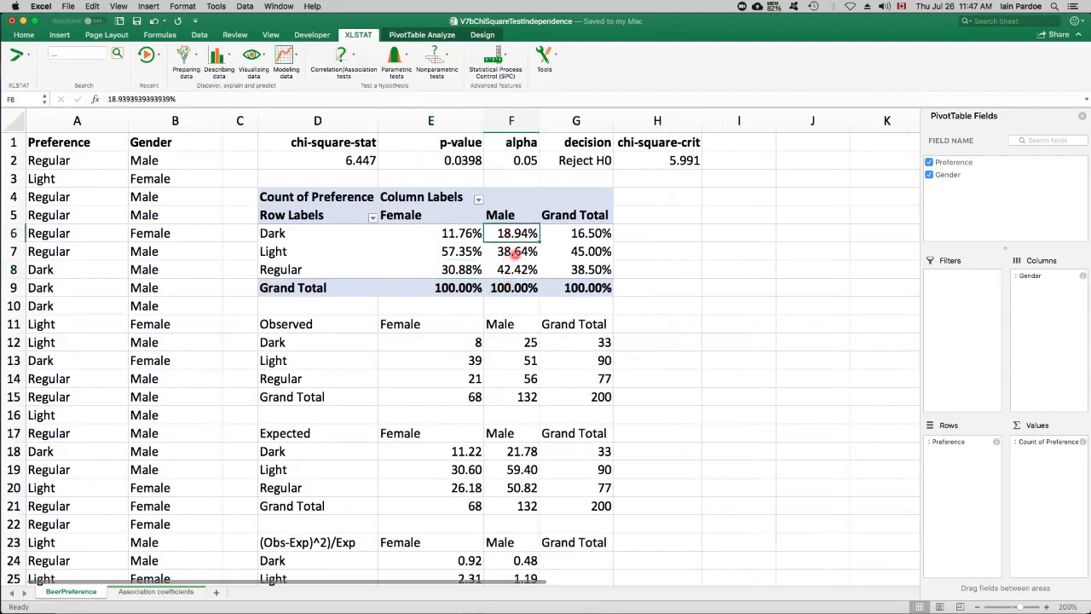
click(503, 252)
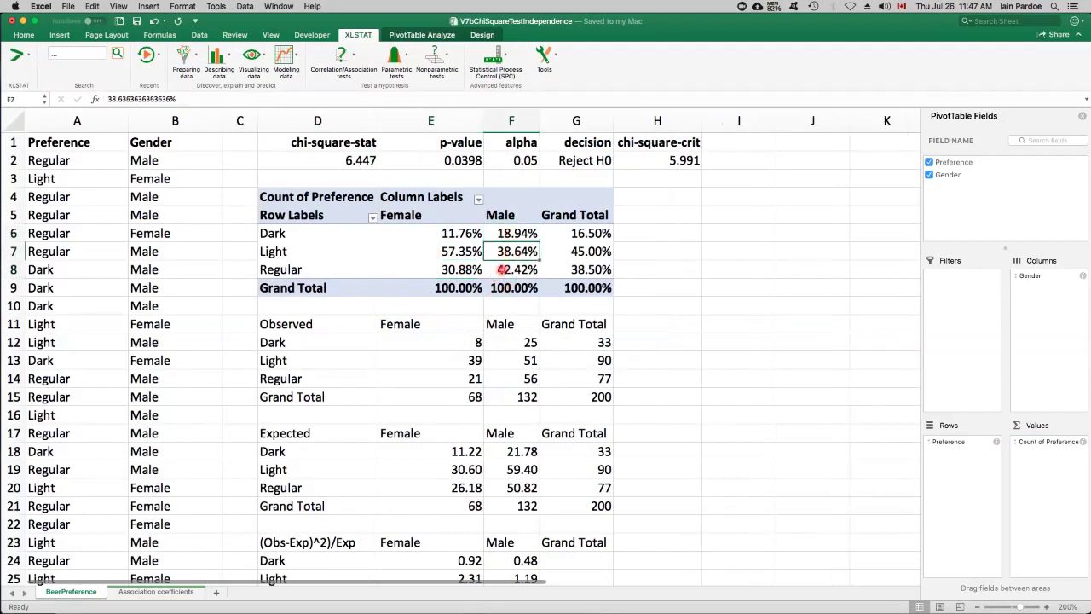
click(502, 269)
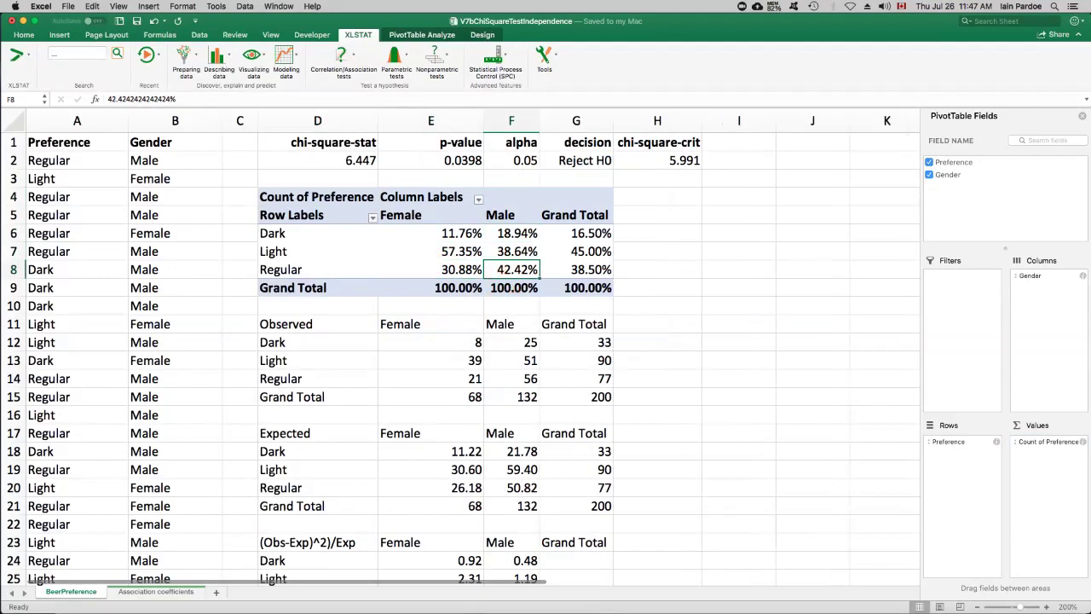
Insert a 2-D clustered column chart of the PivotTable's preference percentages by gender.
click(335, 230)
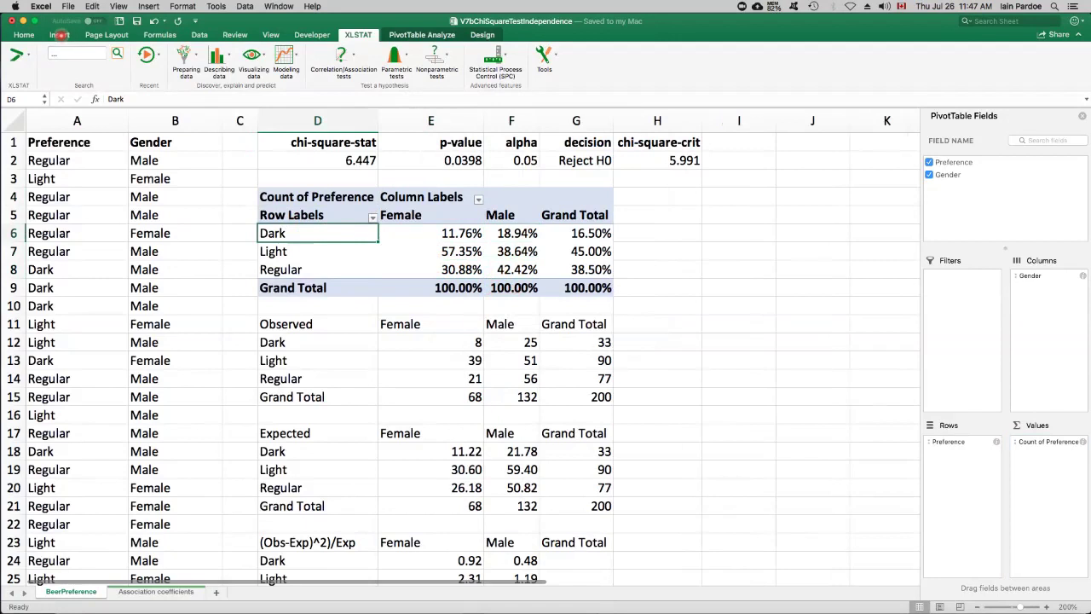
click(59, 34)
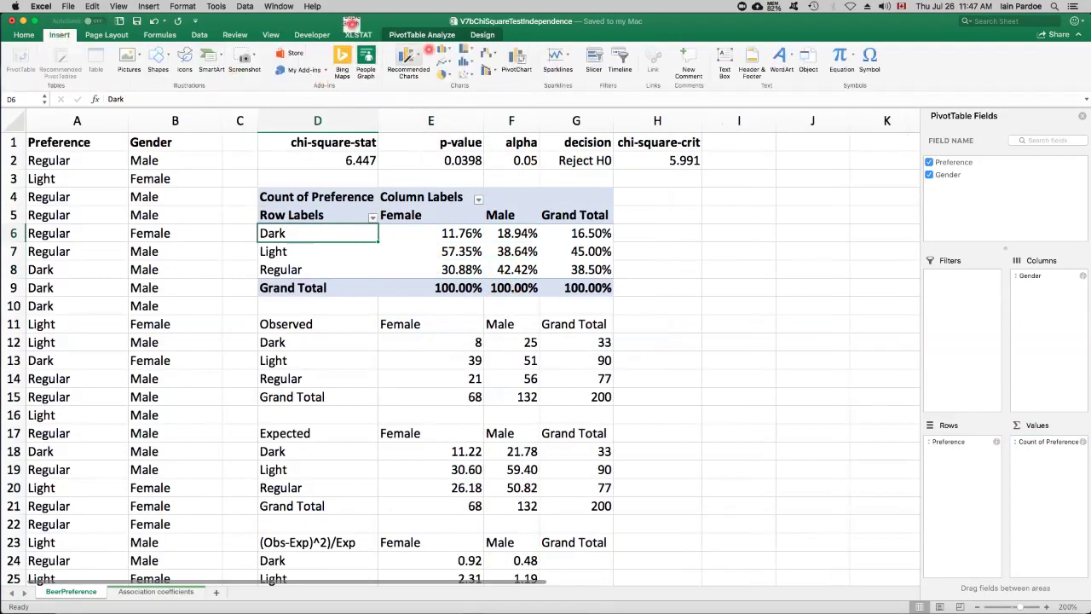
click(445, 49)
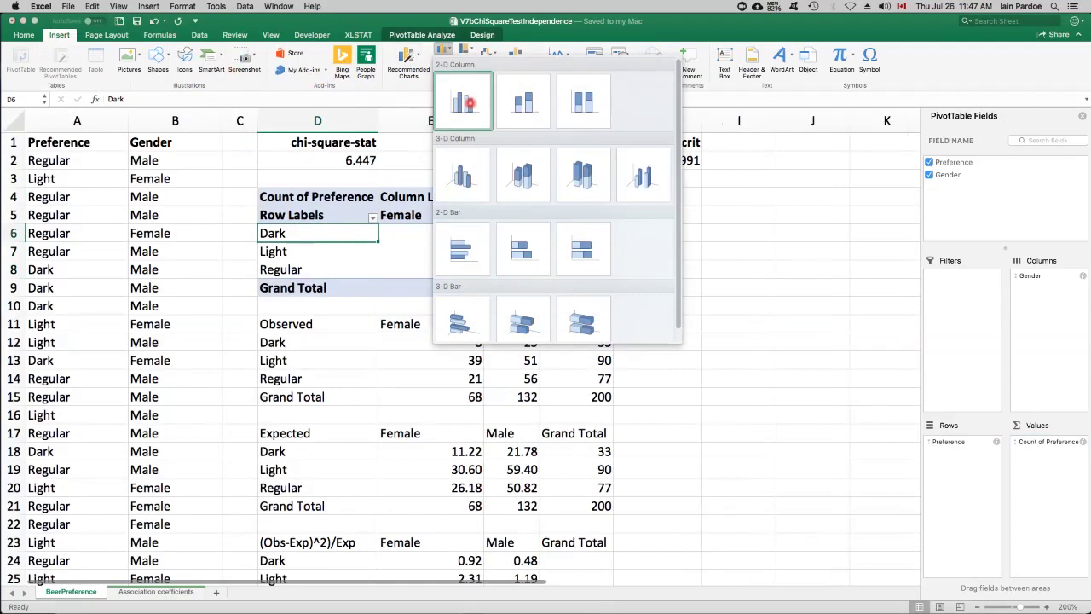
click(467, 102)
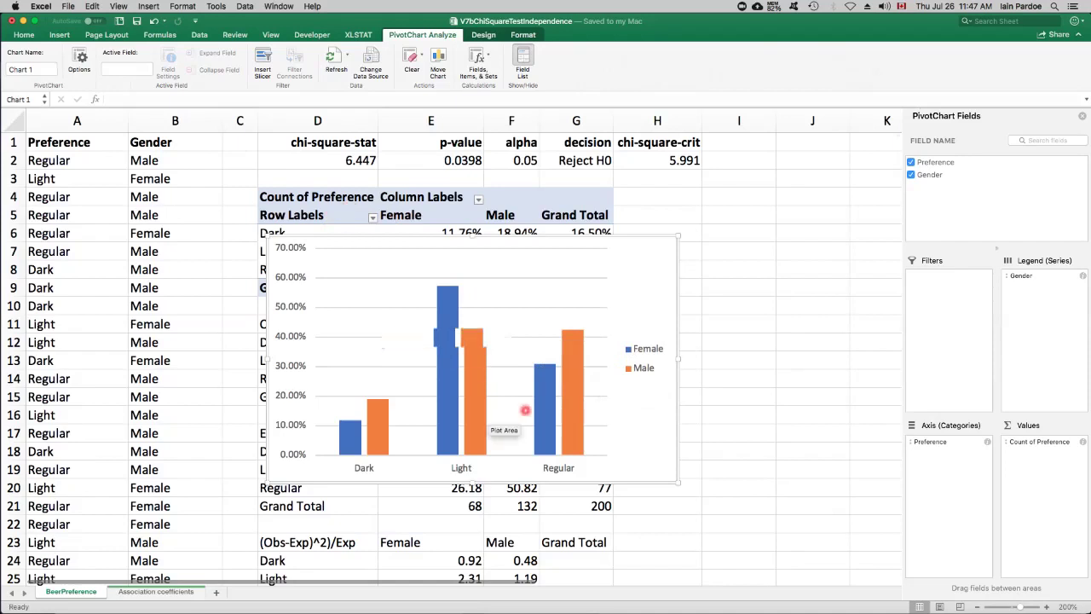
Compare the female and male bars for Dark, Light and Regular in the column chart.
mouse_move(564, 413)
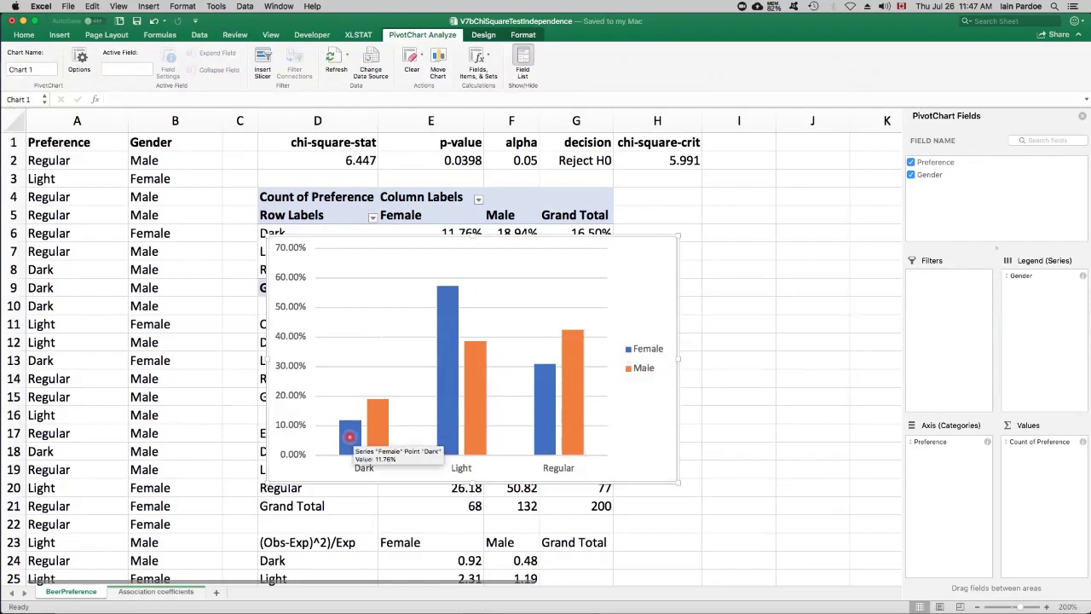
mouse_move(444, 410)
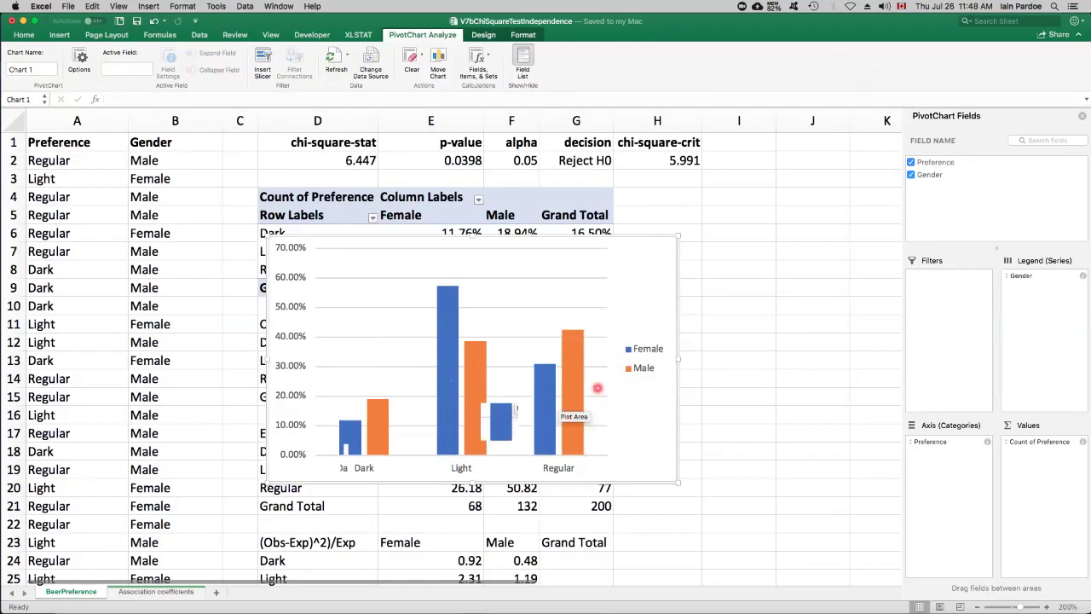
mouse_move(487, 383)
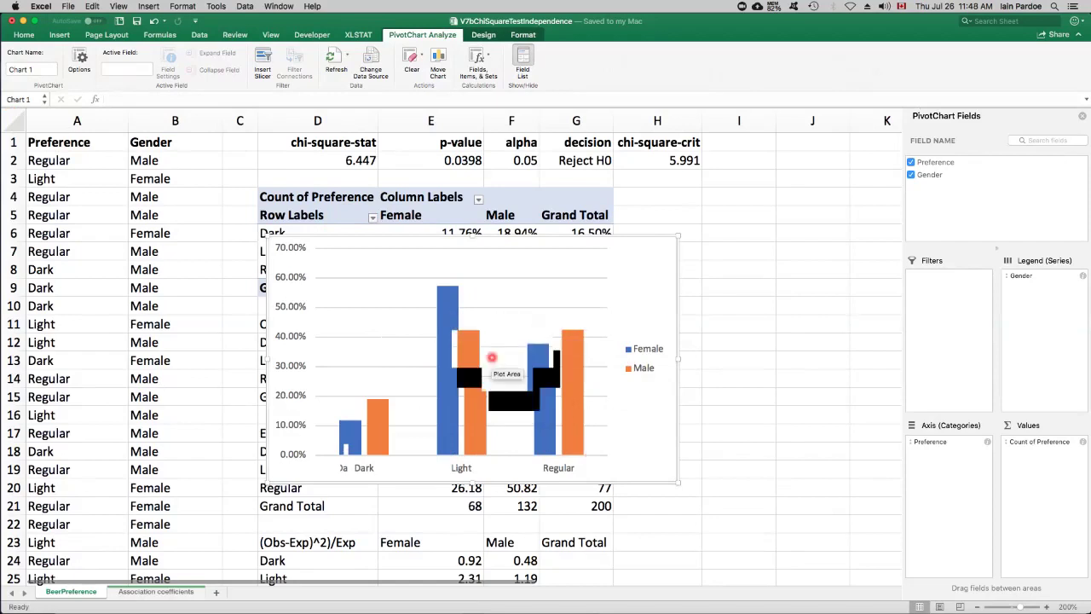
mouse_move(382, 433)
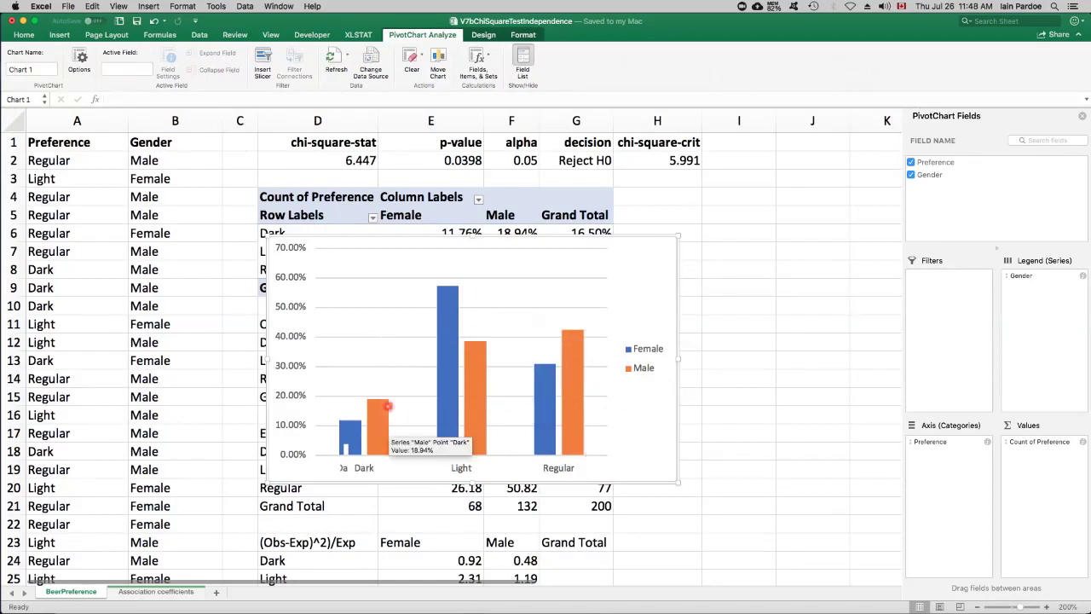
mouse_move(576, 375)
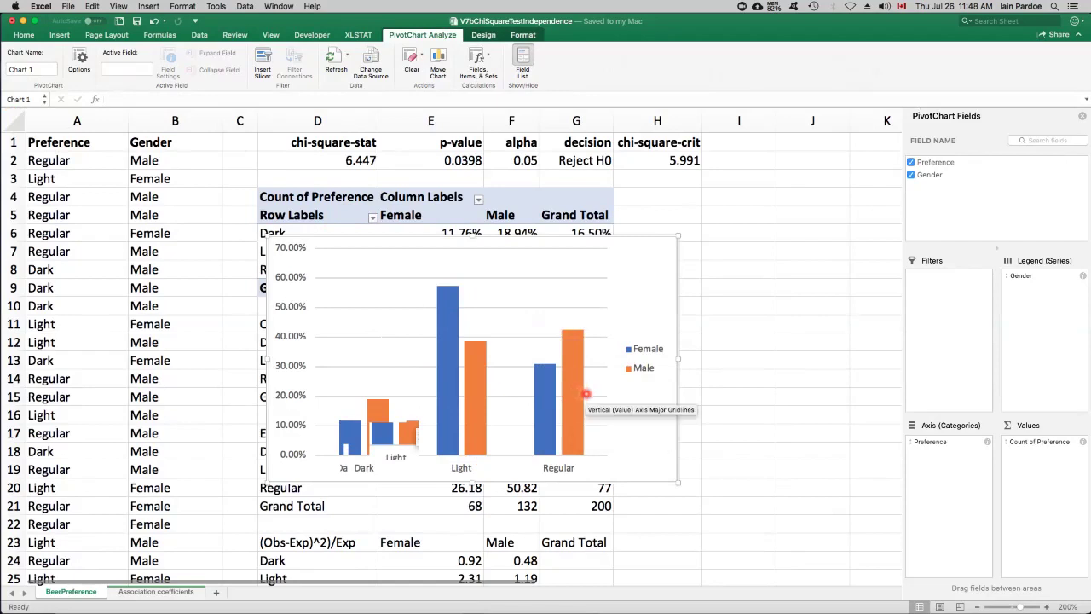